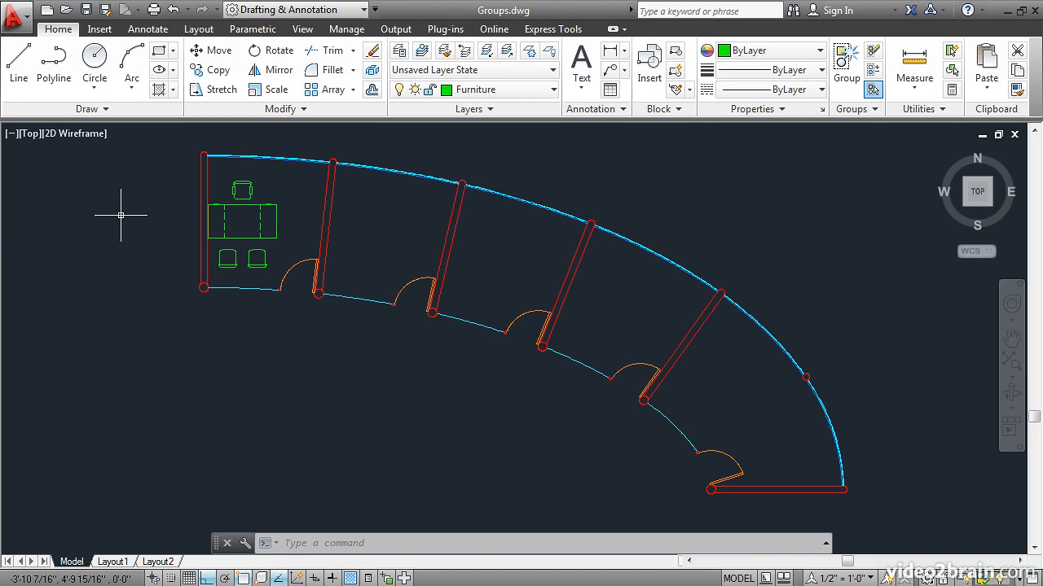
# Group the desk and its three chairs in the first office into a single unnamed group
pyautogui.scroll(4, 176, 190)
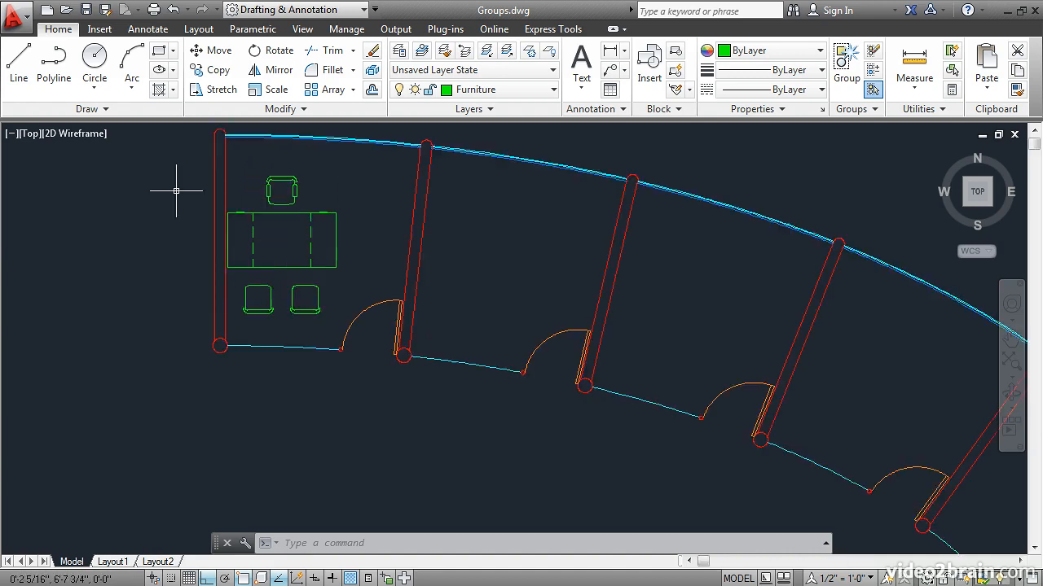
pyautogui.moveTo(302, 203); pyautogui.dragTo(298, 233, button='middle')
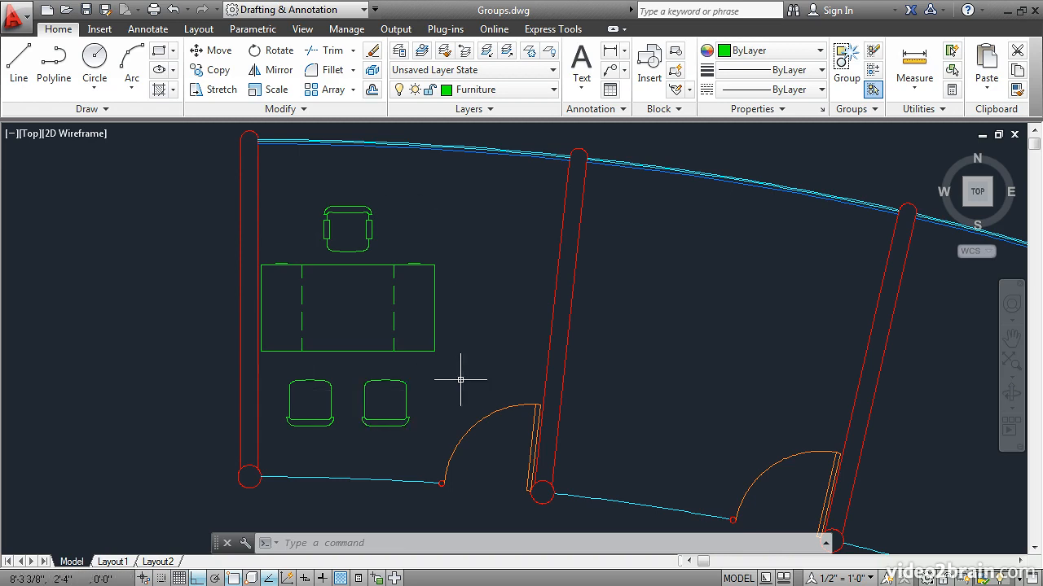
pyautogui.click(843, 72)
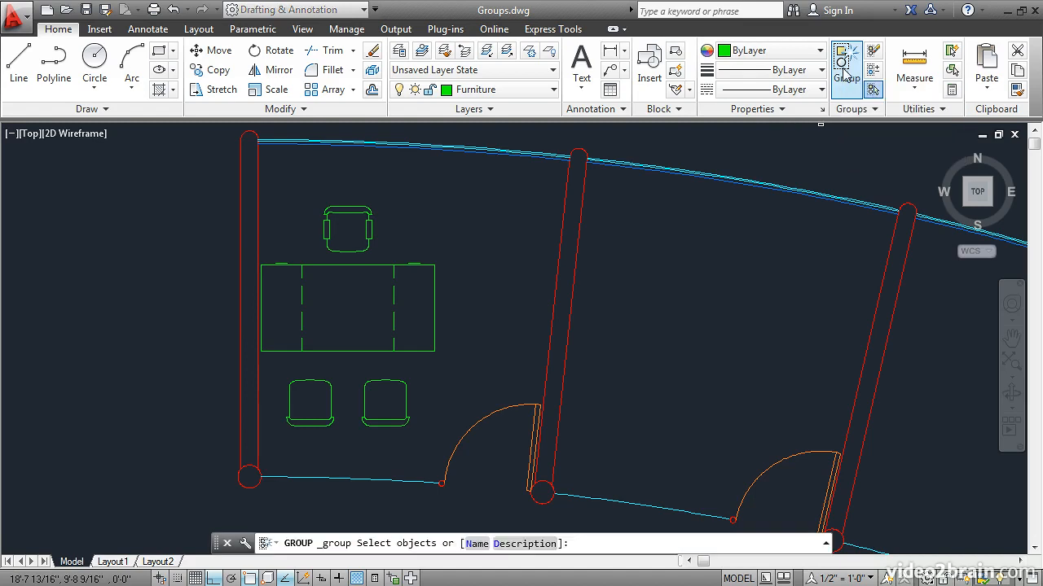
pyautogui.click(463, 403)
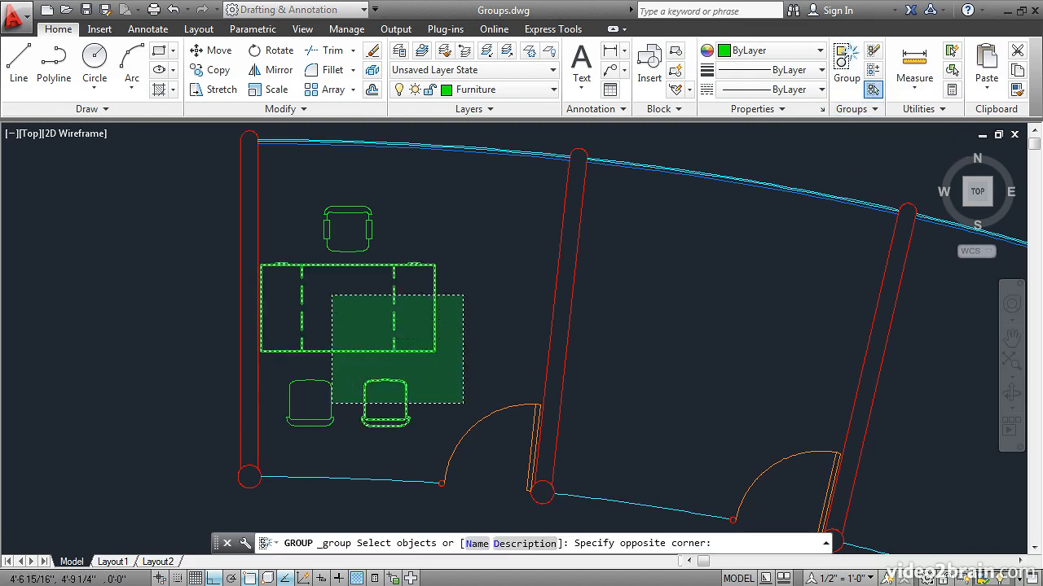
pyautogui.click(295, 234)
pyautogui.press('Return')
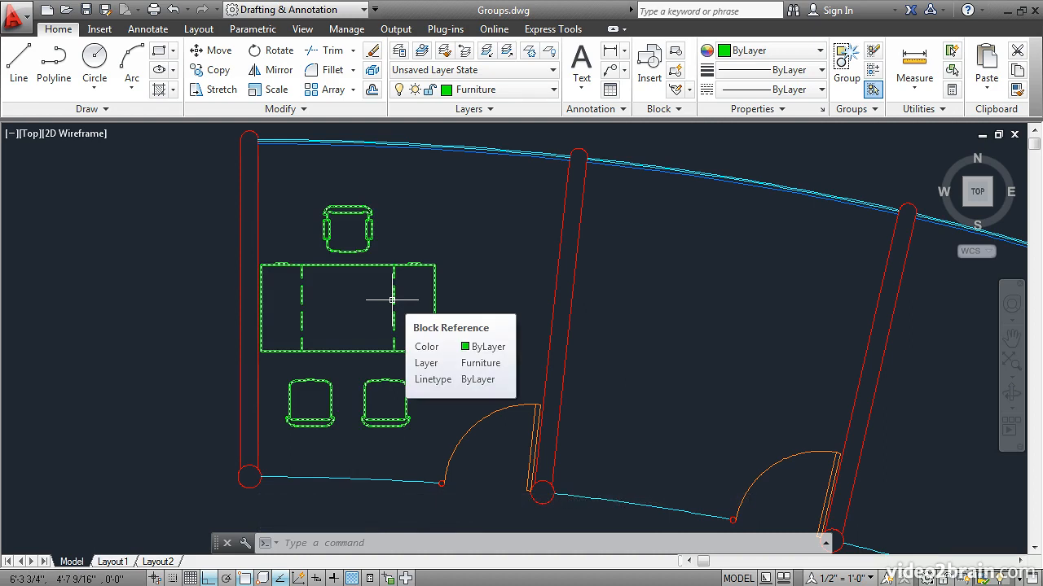
# Copy the furniture group from the first office into the second office with Ortho mode turned off
pyautogui.click(213, 72)
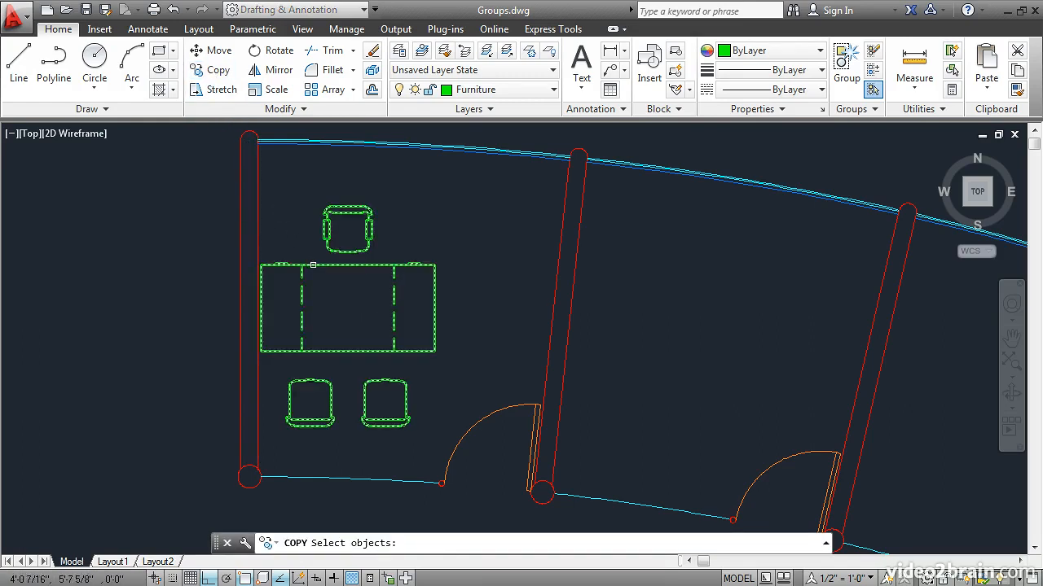
pyautogui.click(313, 266)
pyautogui.press('Return')
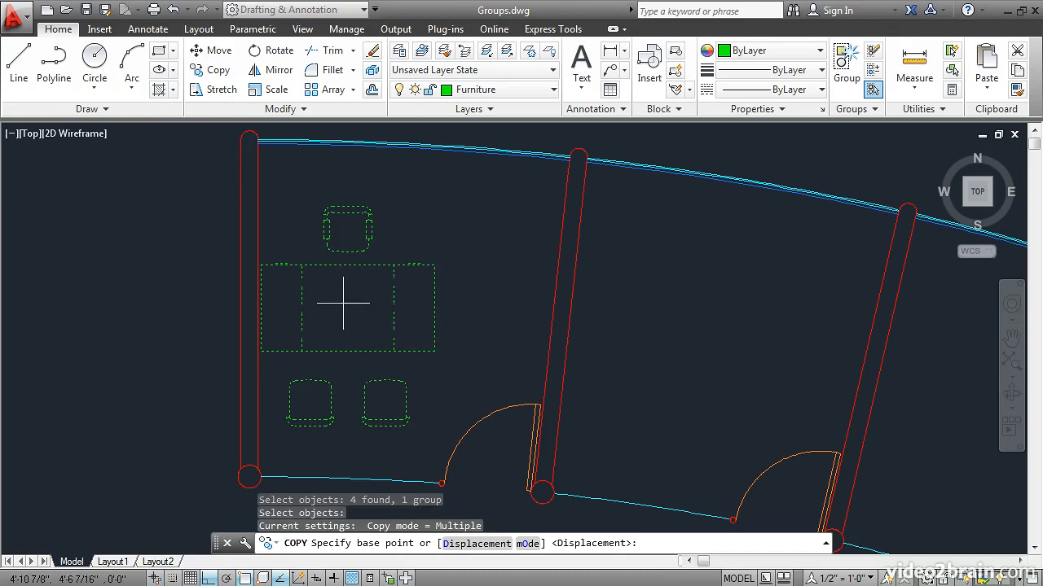
pyautogui.click(341, 308)
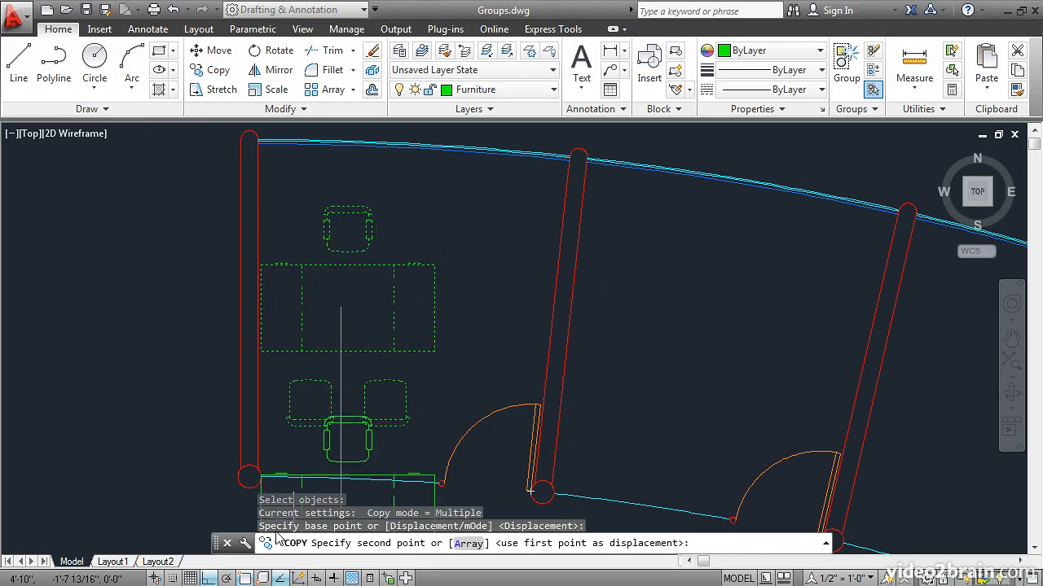
pyautogui.click(211, 575)
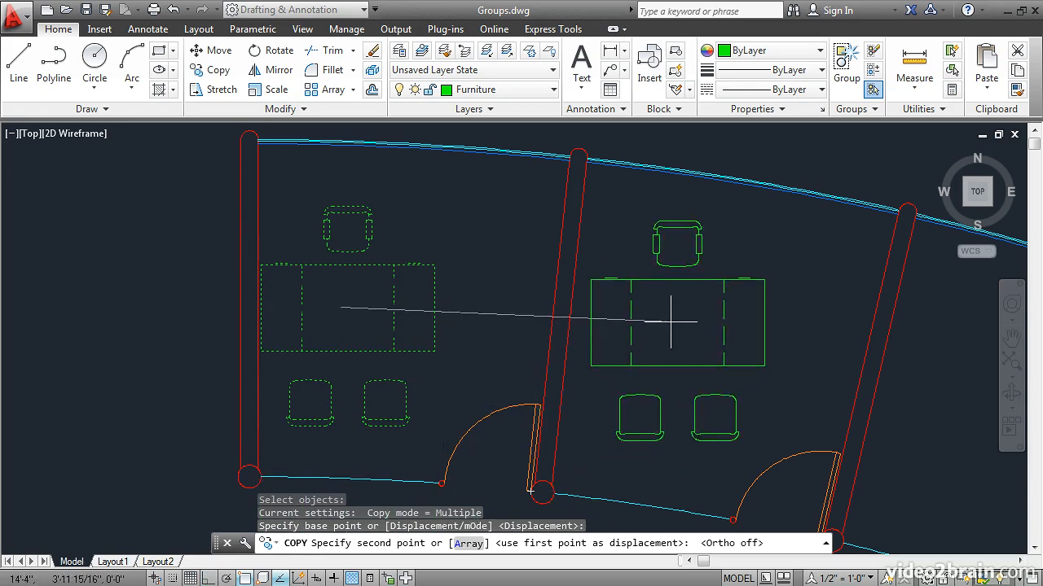
pyautogui.click(665, 319)
# Place further copies of the furniture group in the third, fourth and fifth offices and finish copying
pyautogui.scroll(-2, 714, 334)
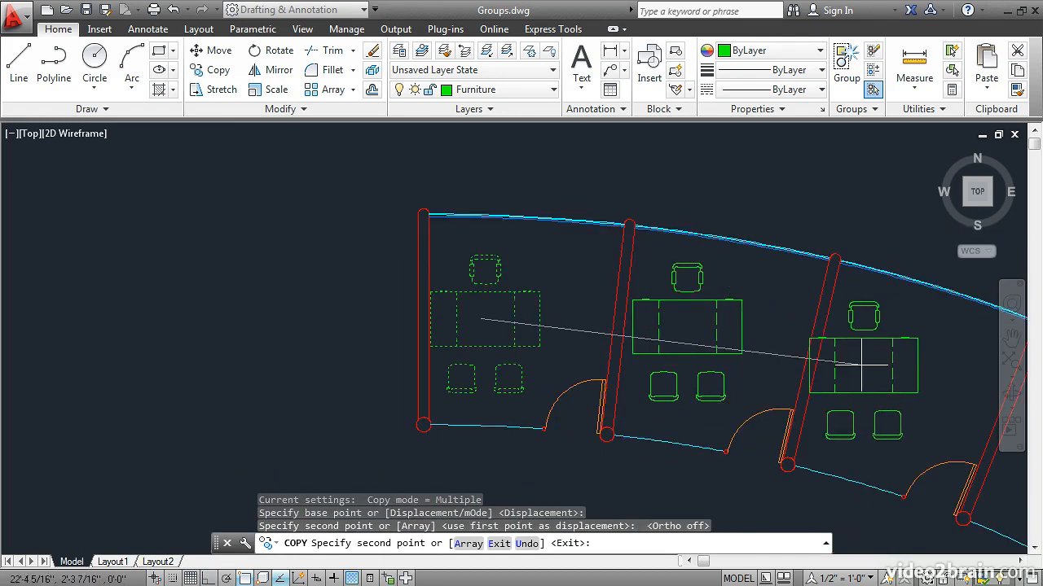
pyautogui.click(865, 373)
pyautogui.moveTo(861, 372); pyautogui.dragTo(400, 261, button='middle')
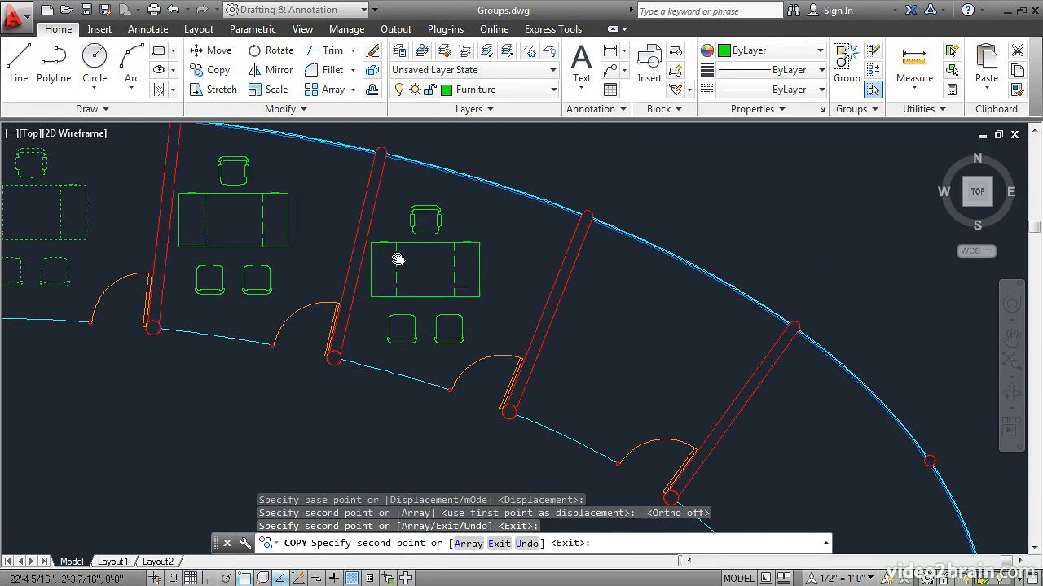
pyautogui.click(612, 331)
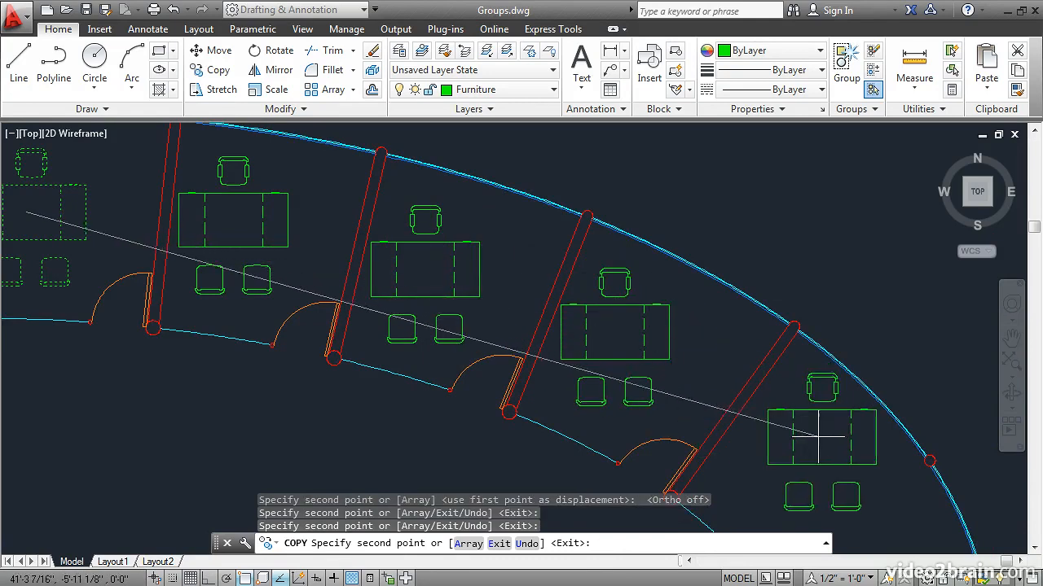
pyautogui.click(794, 447)
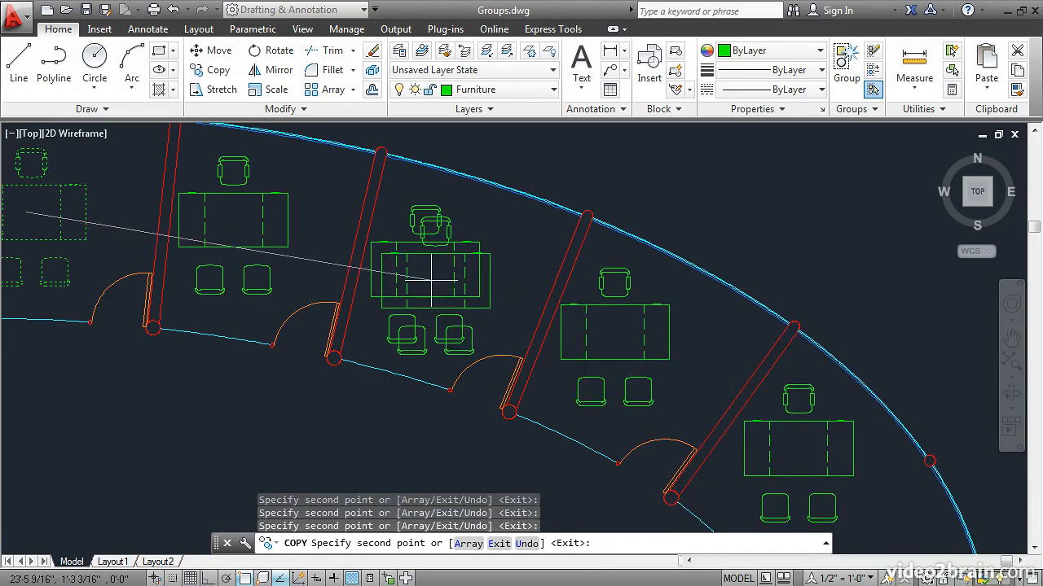
pyautogui.press('Return')
# Rotate the second office's furniture group slightly clockwise about its center grip to follow the slanted wall
pyautogui.moveTo(291, 209)
pyautogui.mouseDown(button='middle')
pyautogui.moveTo(275, 228)
pyautogui.moveTo(470, 280)
pyautogui.mouseUp(button='middle')
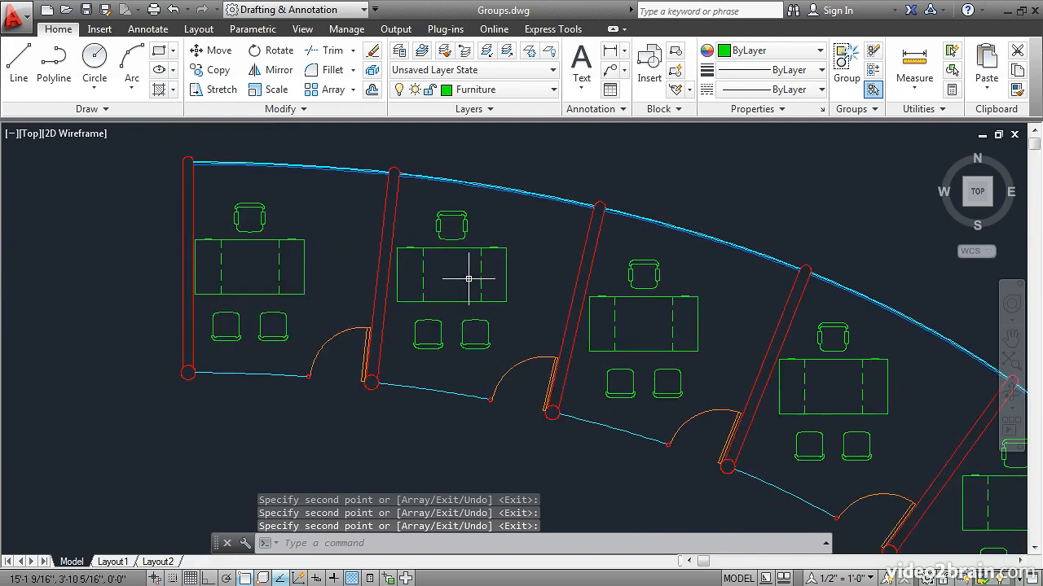
pyautogui.scroll(2, 468, 249)
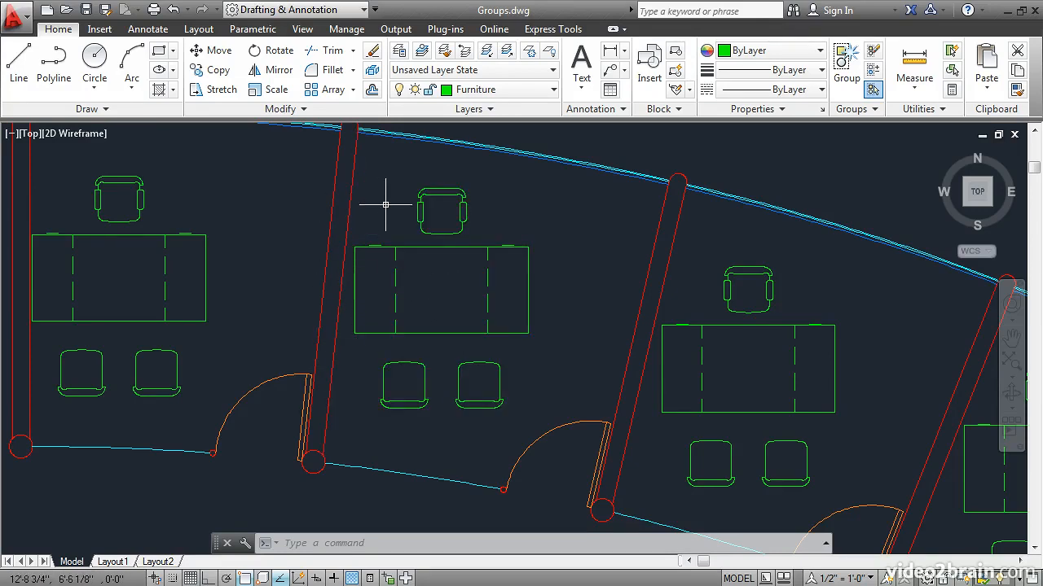
pyautogui.click(421, 247)
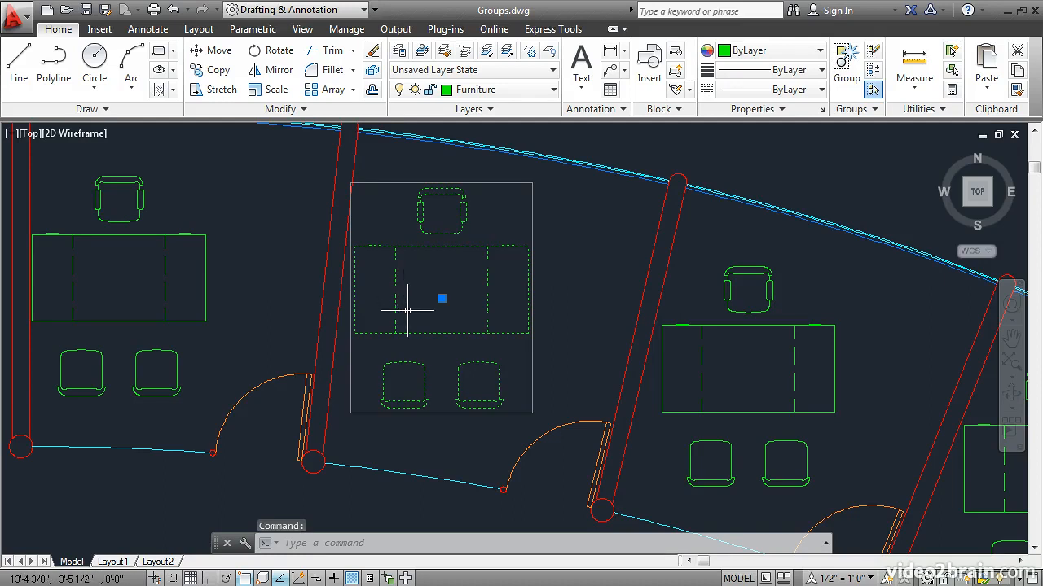
pyautogui.click(441, 298)
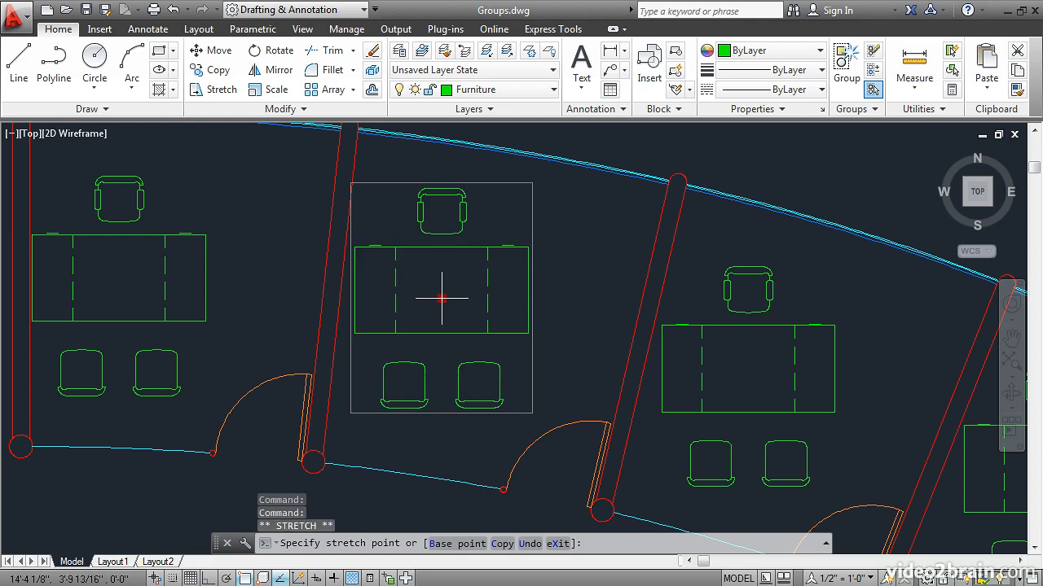
pyautogui.press('space')
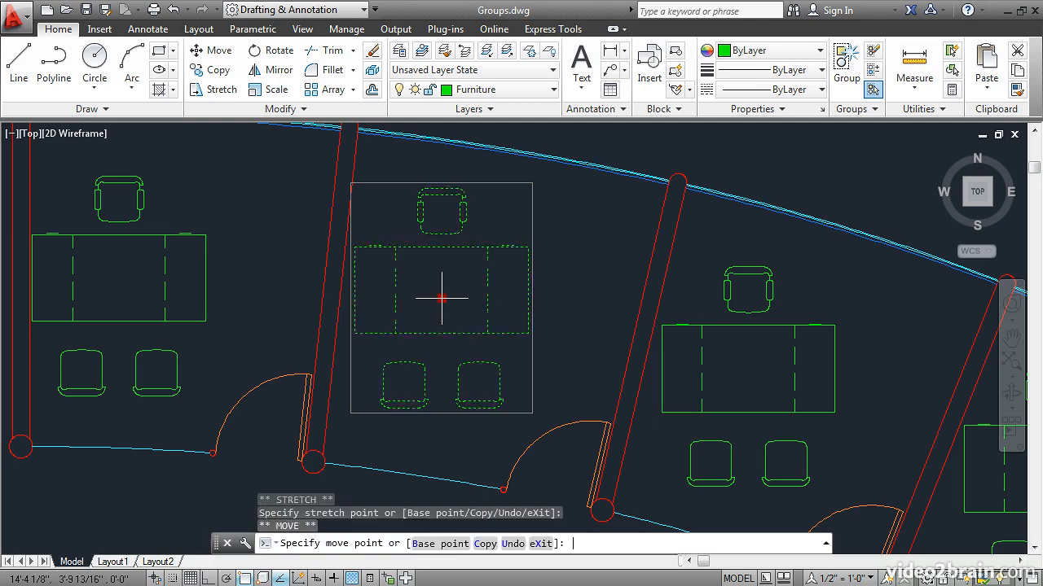
pyautogui.press('space')
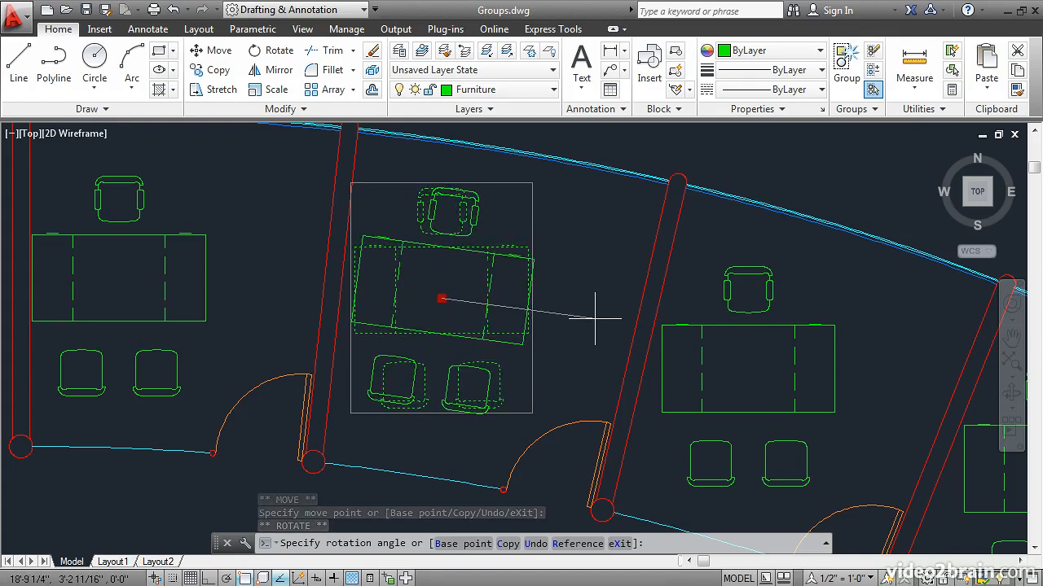
pyautogui.click(594, 317)
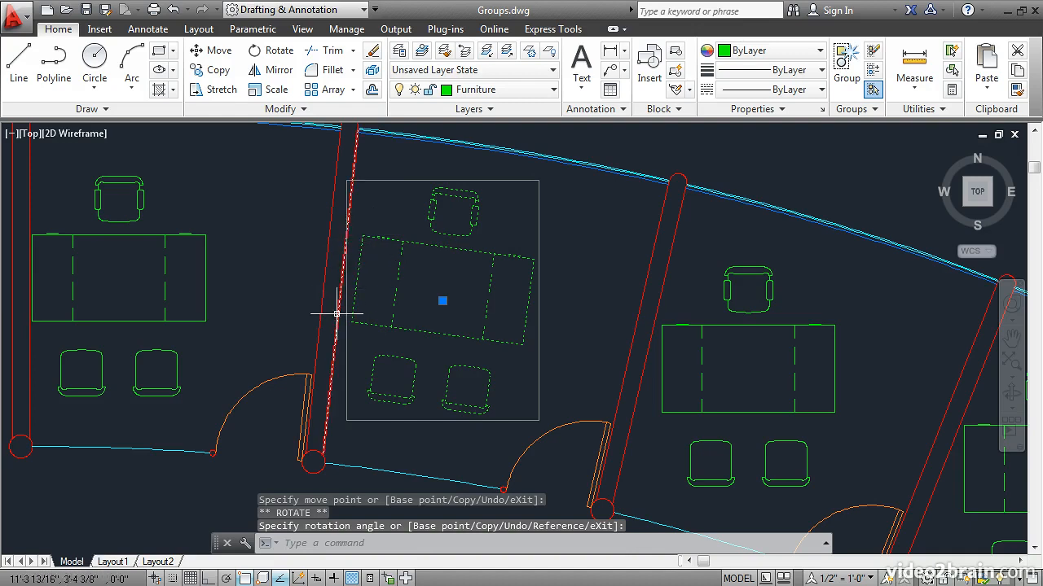
# Move the second office's furniture group by its grip so the desk sits against the wall, and deselect it
pyautogui.click(443, 301)
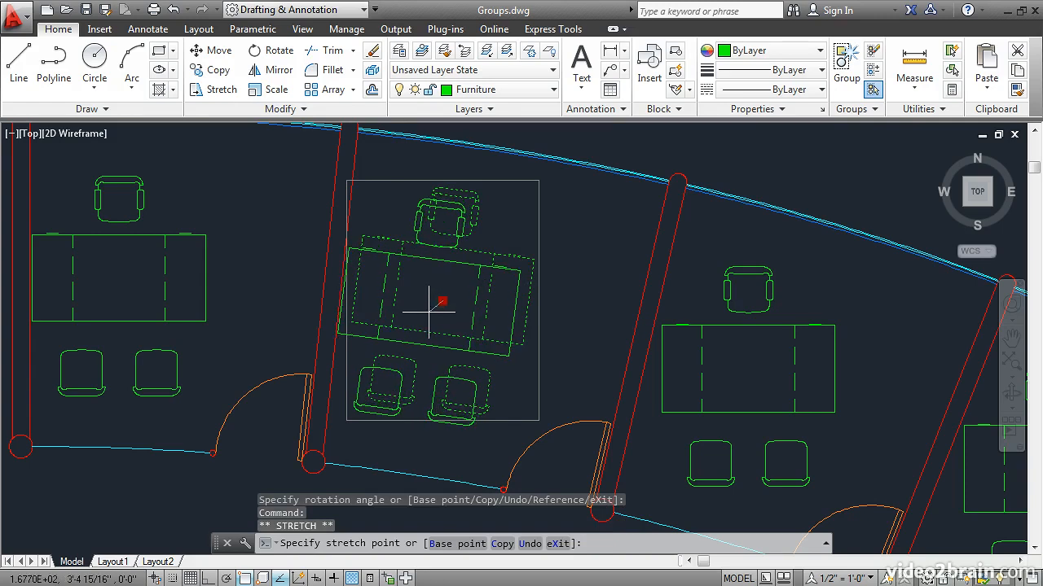
pyautogui.click(429, 310)
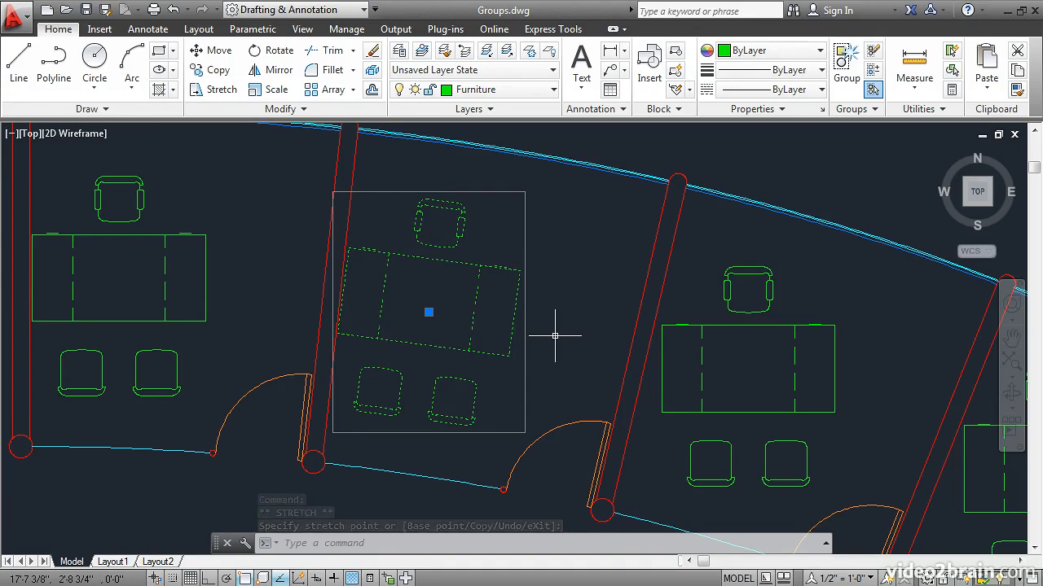
pyautogui.press('Escape')
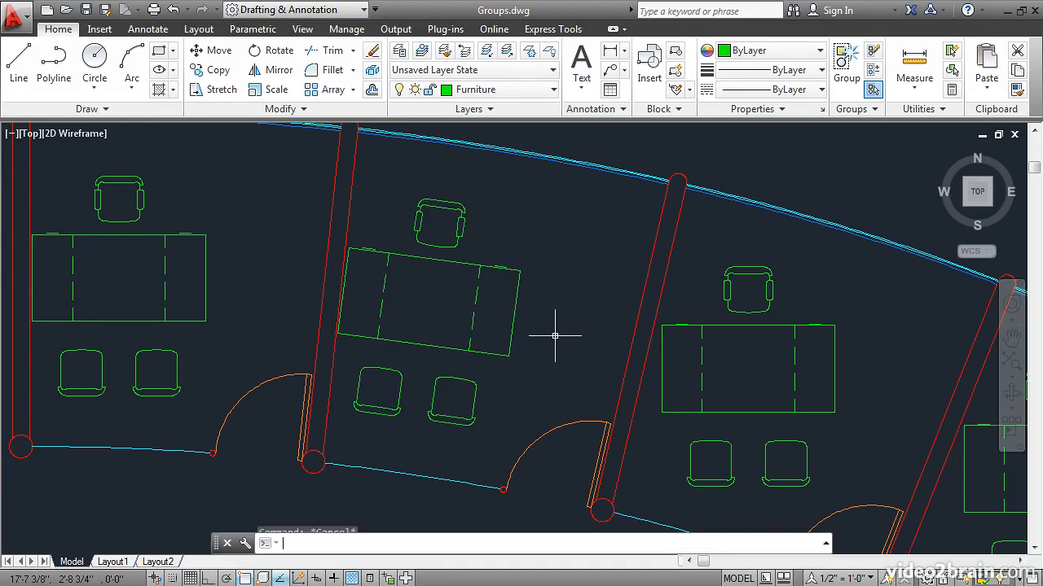
# Move the third office's furniture group from the desk's upper-left corner to the nearest point on the adjacent wall line
pyautogui.moveTo(577, 356)
pyautogui.mouseDown(button='middle')
pyautogui.moveTo(426, 305)
pyautogui.moveTo(413, 323)
pyautogui.mouseUp(button='middle')
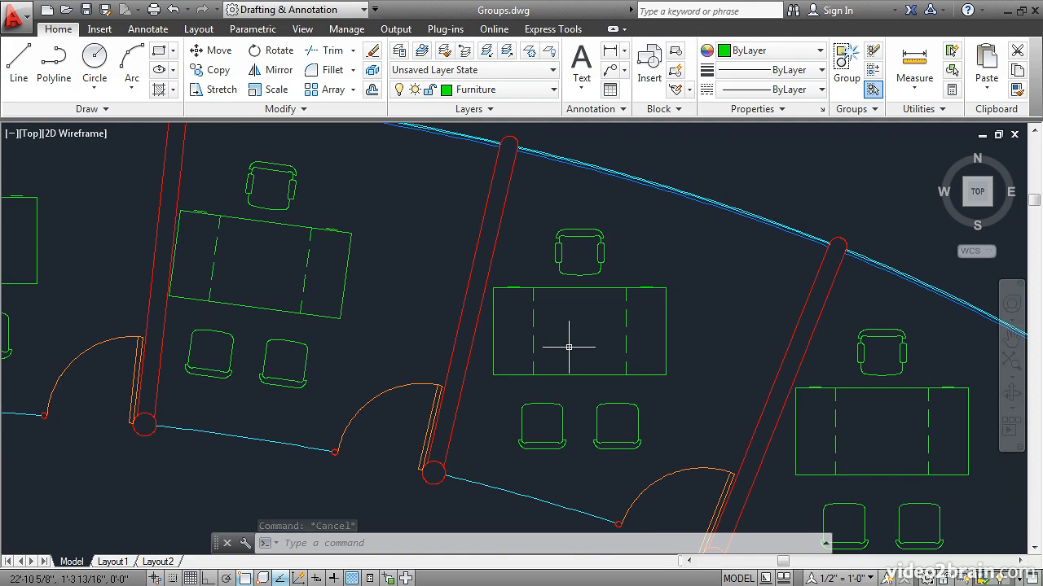
pyautogui.click(216, 54)
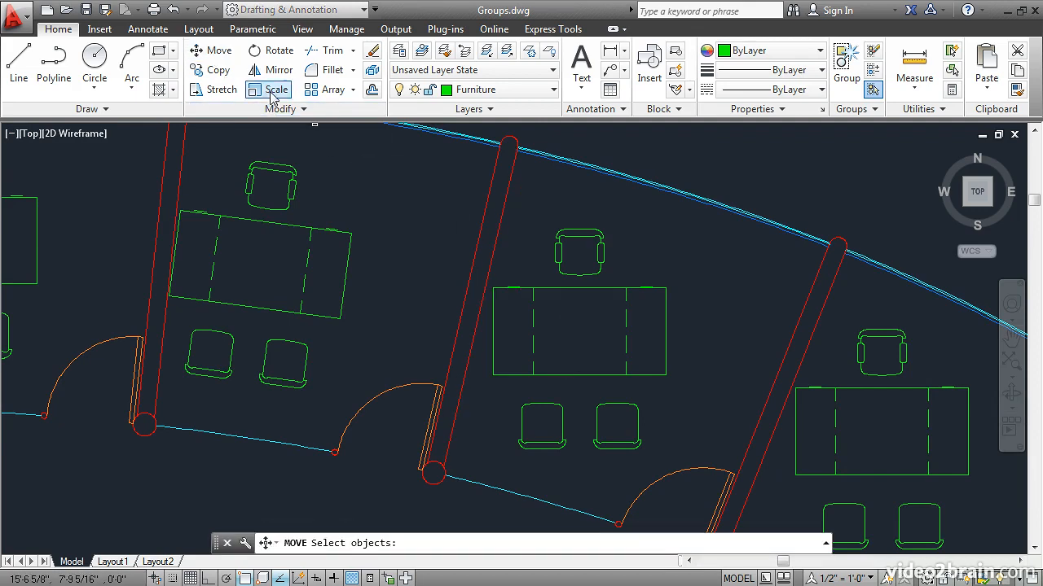
pyautogui.click(511, 302)
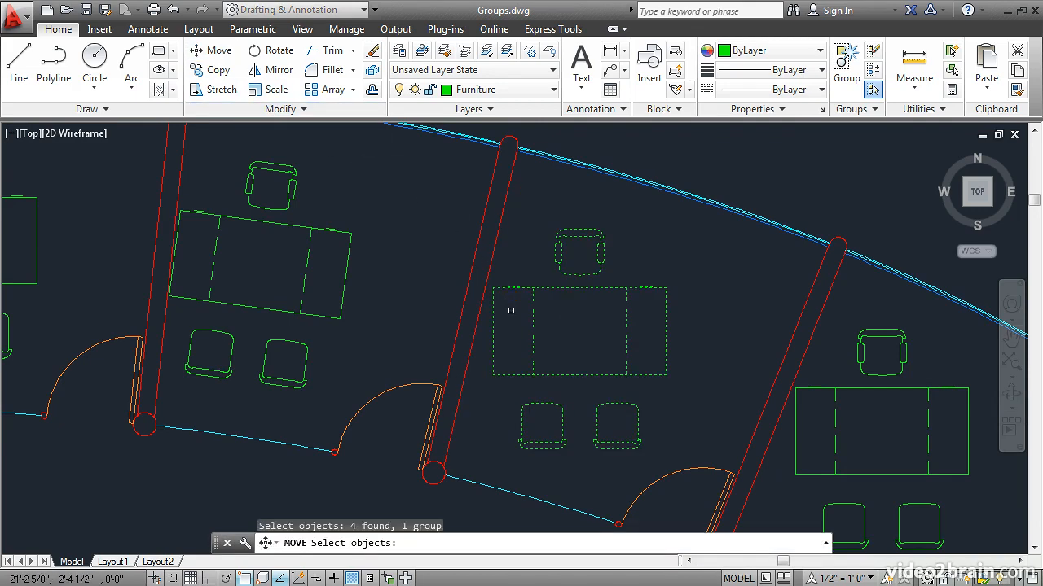
pyautogui.press('Return')
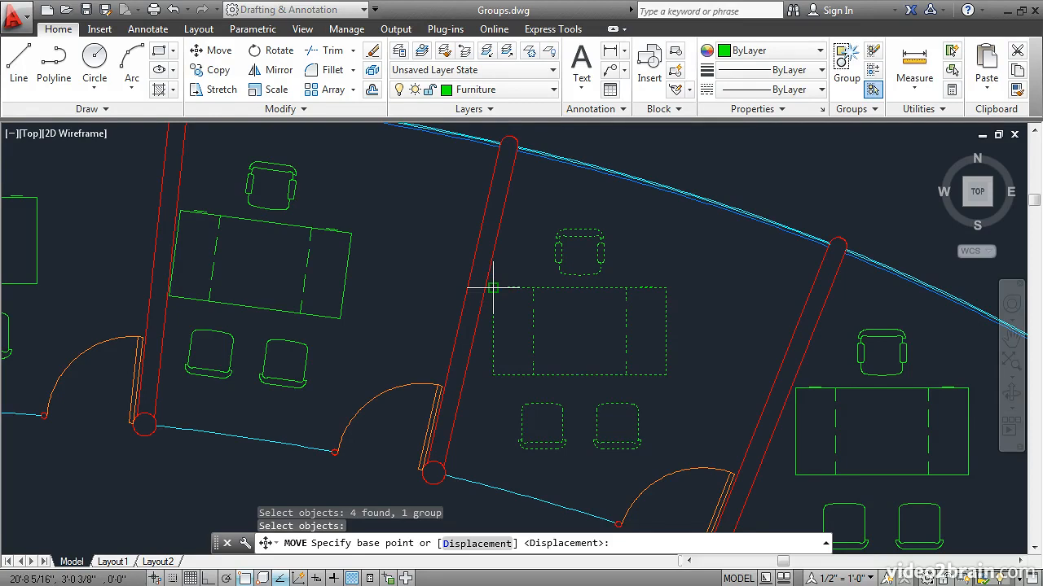
pyautogui.click(493, 287)
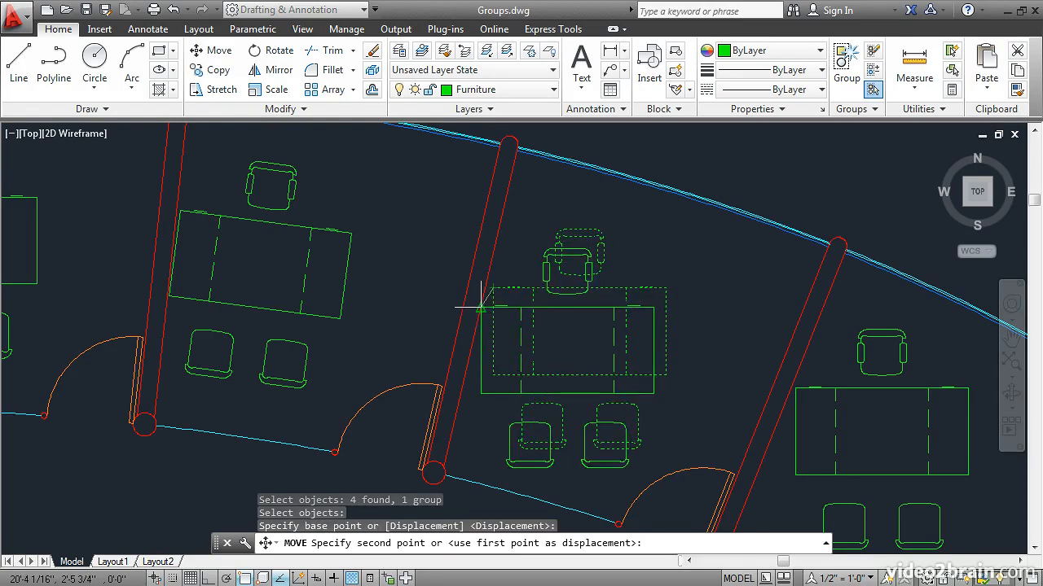
pyautogui.click(481, 308)
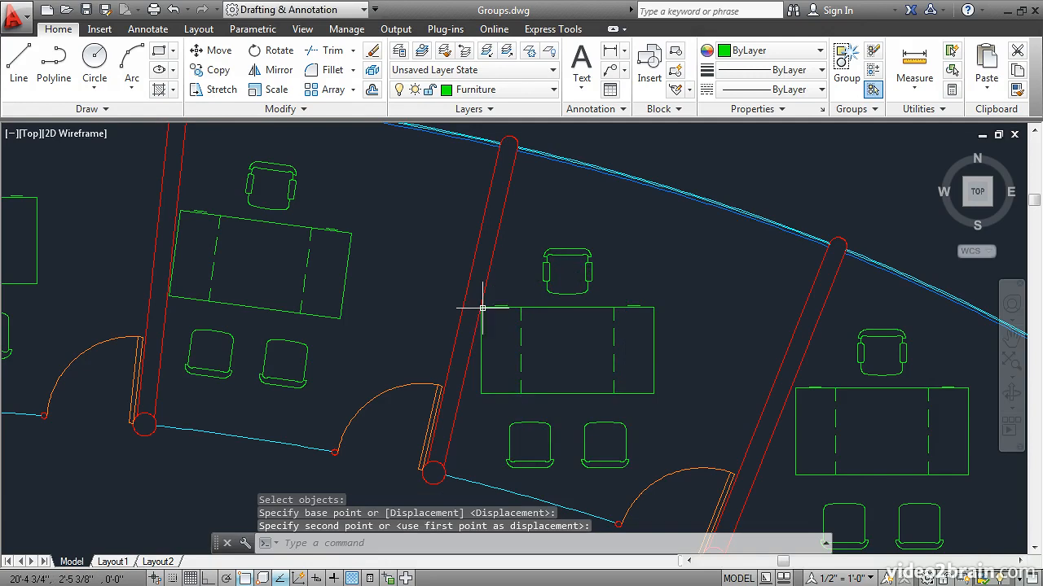
# Rotate the third office's furniture group about the desk's upper-left corner, using the desk's left edge as reference, to align with the wall line
pyautogui.click(273, 50)
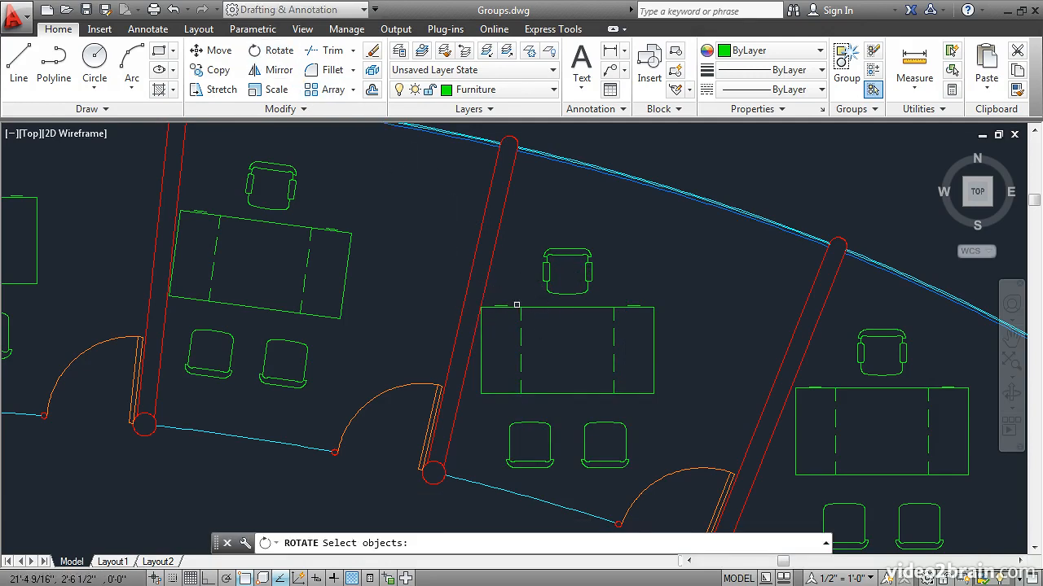
pyautogui.click(514, 307)
pyautogui.press('Return')
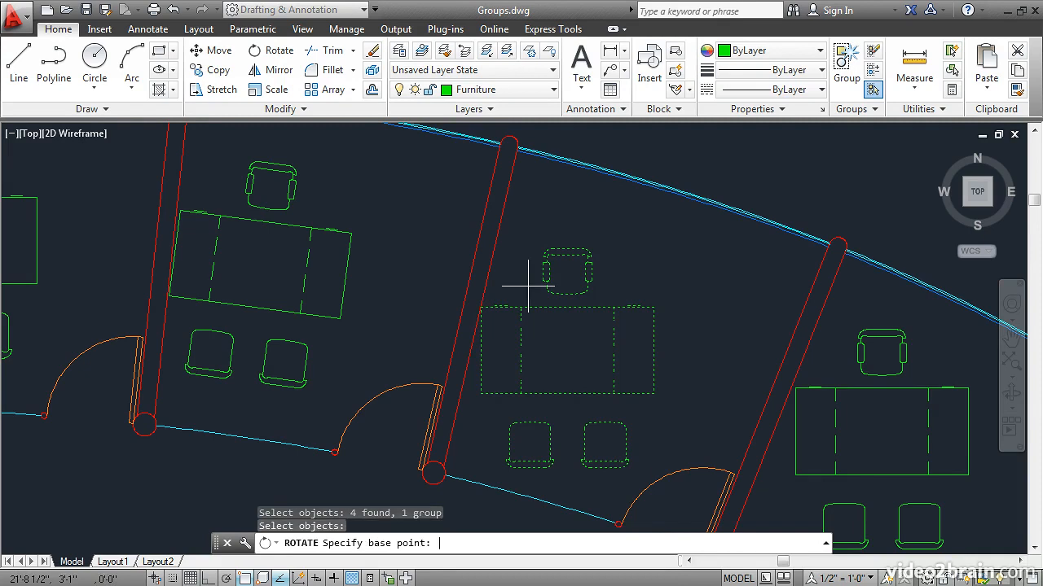
pyautogui.scroll(4, 480, 307)
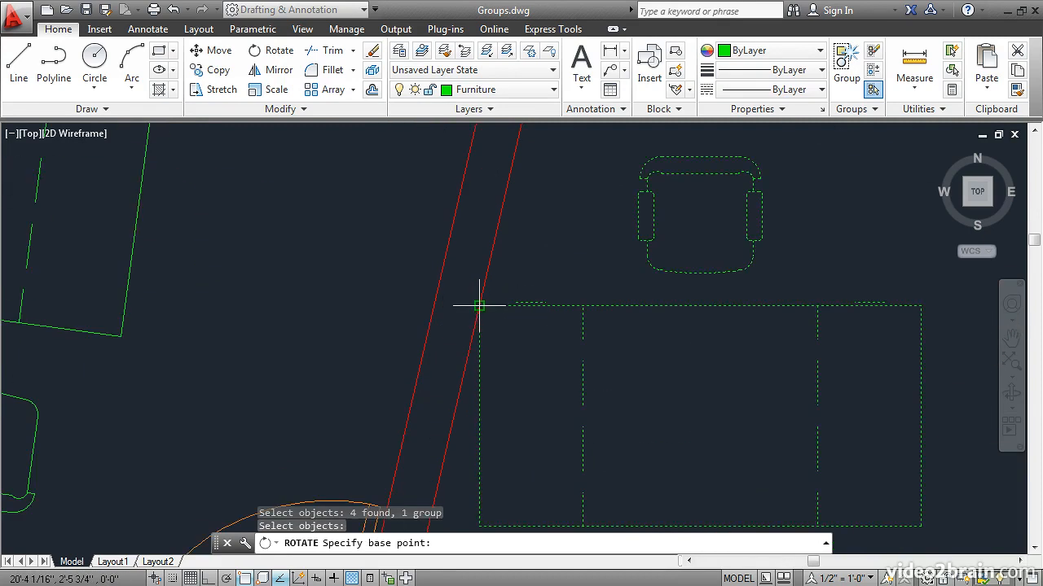
pyautogui.click(479, 306)
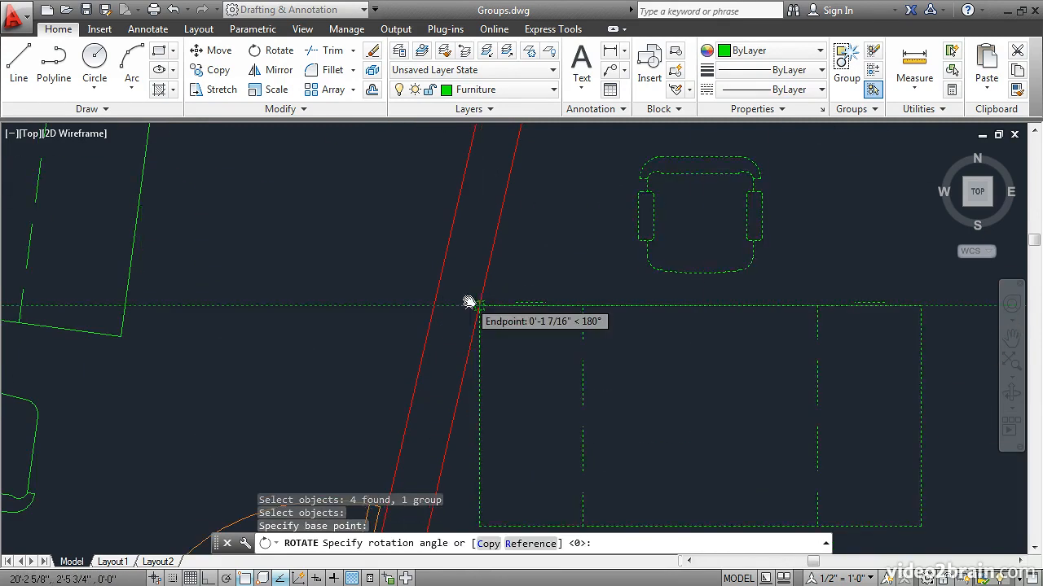
pyautogui.click(522, 551)
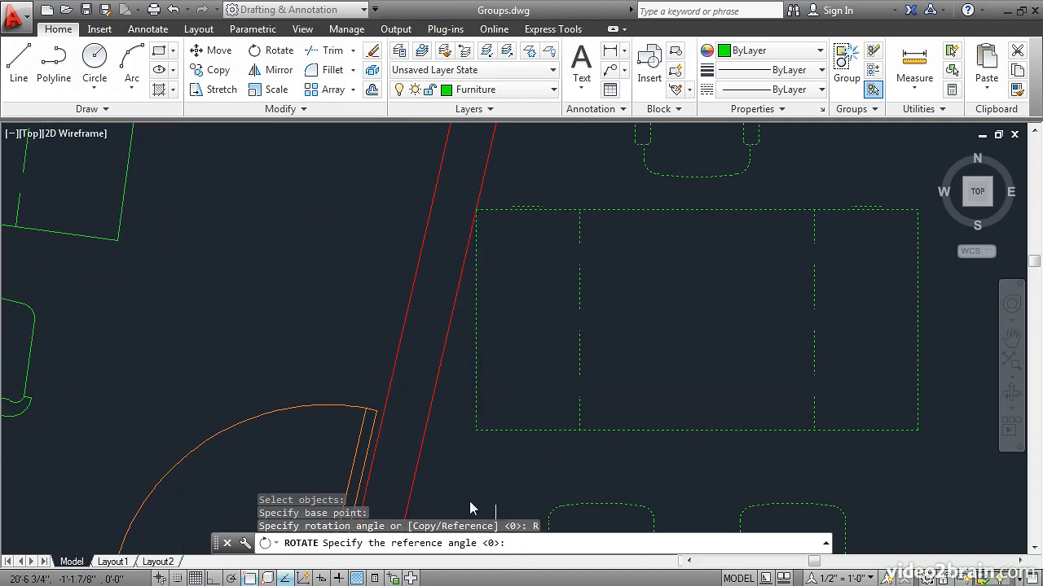
pyautogui.click(476, 209)
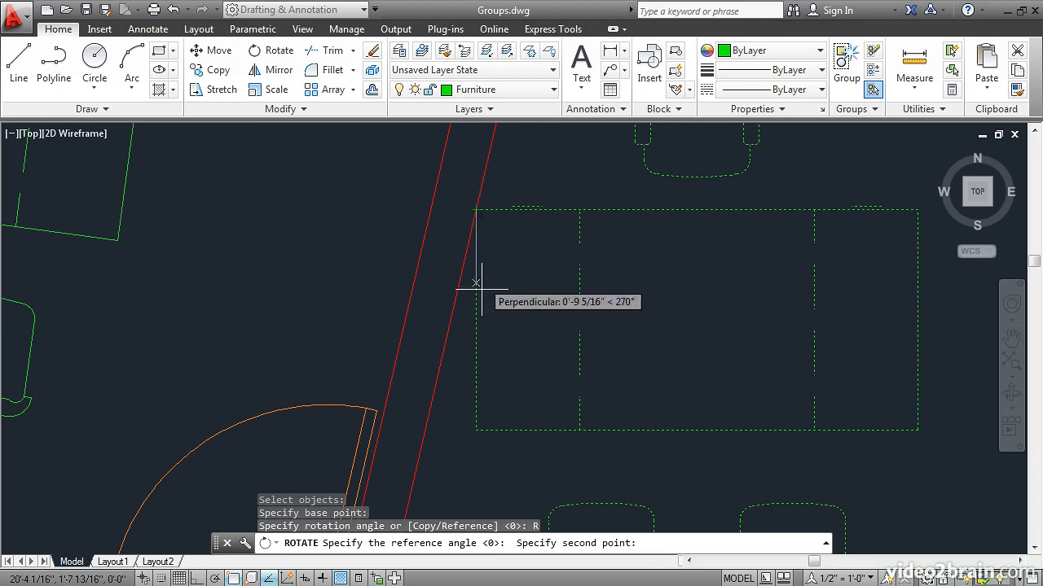
pyautogui.click(477, 431)
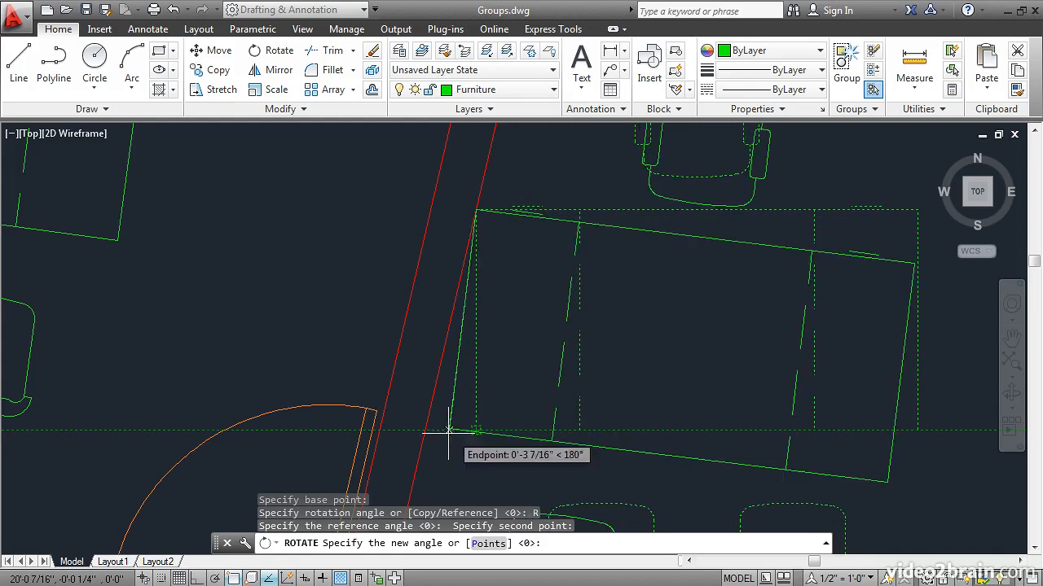
pyautogui.moveTo(446, 430); pyautogui.dragTo(488, 288, button='middle')
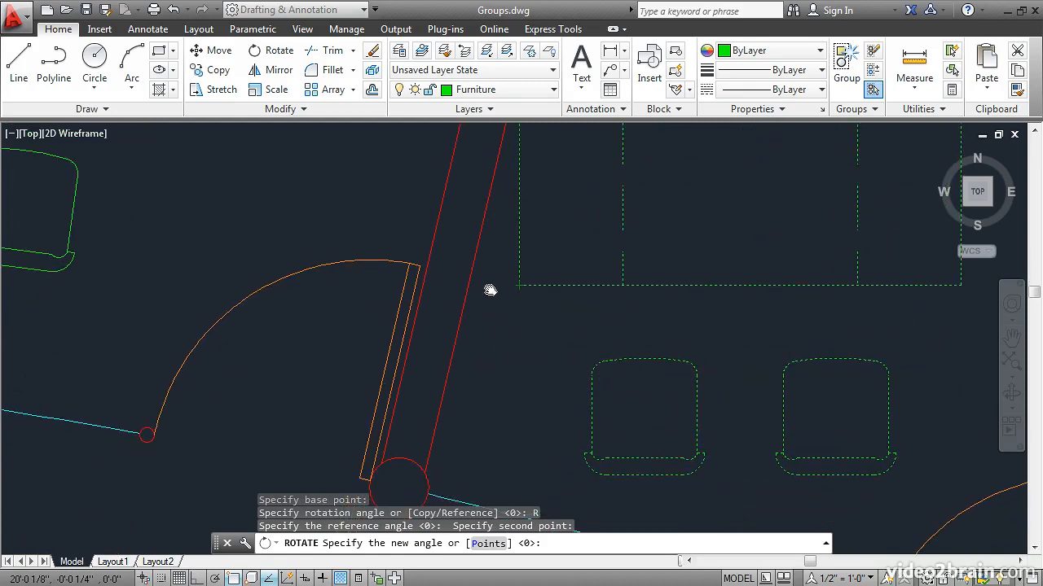
pyautogui.click(444, 388)
pyautogui.scroll(-5, 484, 375)
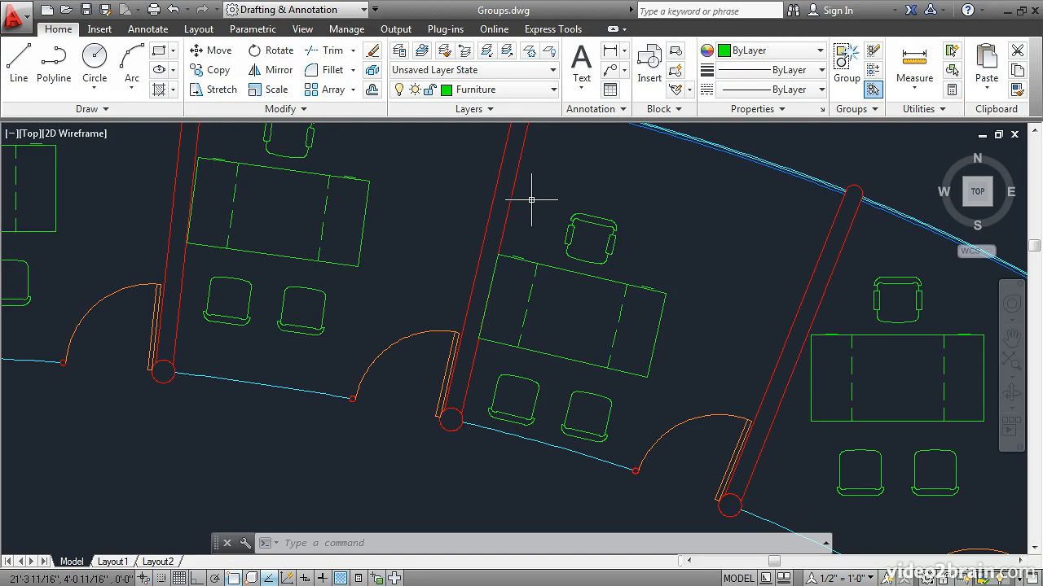
# Align the UCS to the third office's slanted wall line using the Object option, and turn Ortho on
pyautogui.write('ucs')
pyautogui.press('Return')
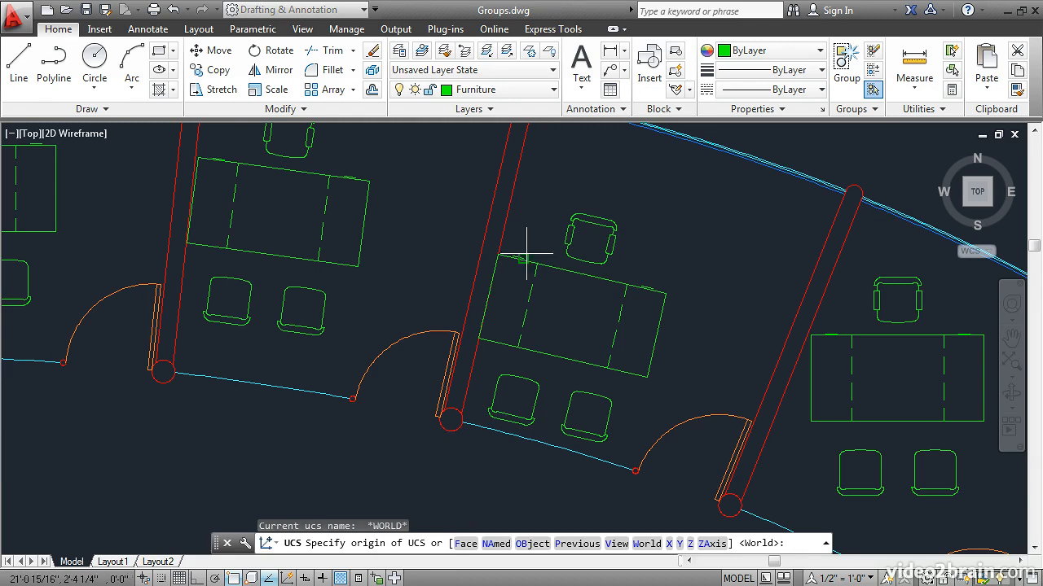
pyautogui.click(530, 551)
pyautogui.click(472, 373)
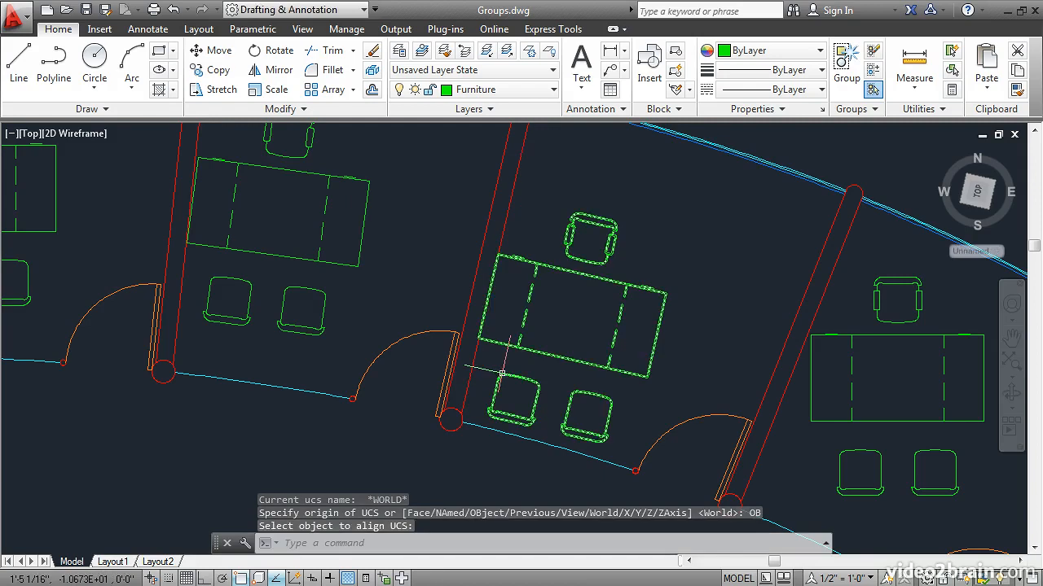
pyautogui.click(205, 577)
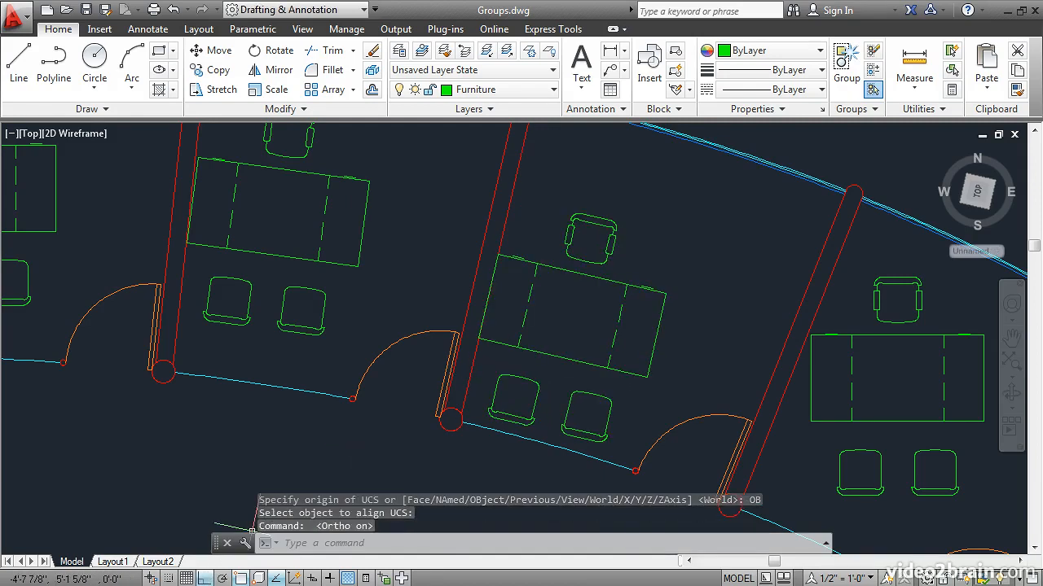
# Move the third office's furniture group along its slanted wall, farther from the door and toward the curved outer wall
pyautogui.click(218, 50)
pyautogui.click(549, 266)
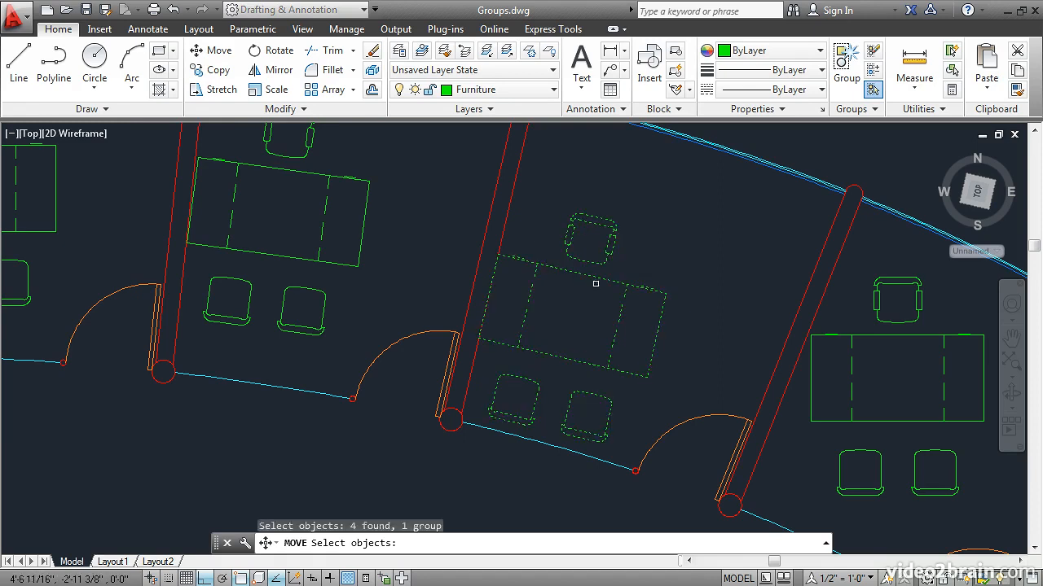
pyautogui.press('Return')
pyautogui.click(681, 346)
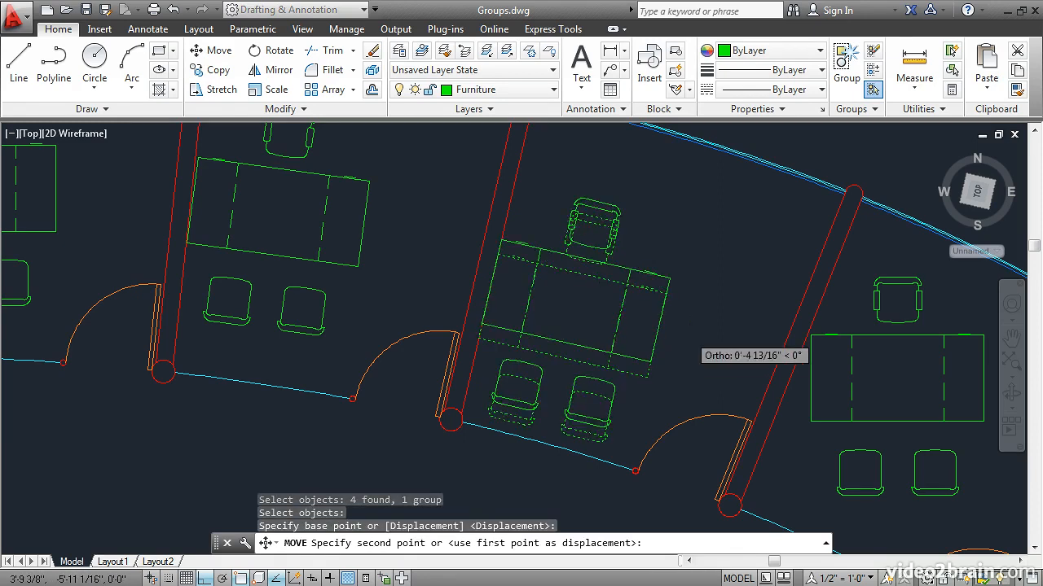
pyautogui.click(693, 293)
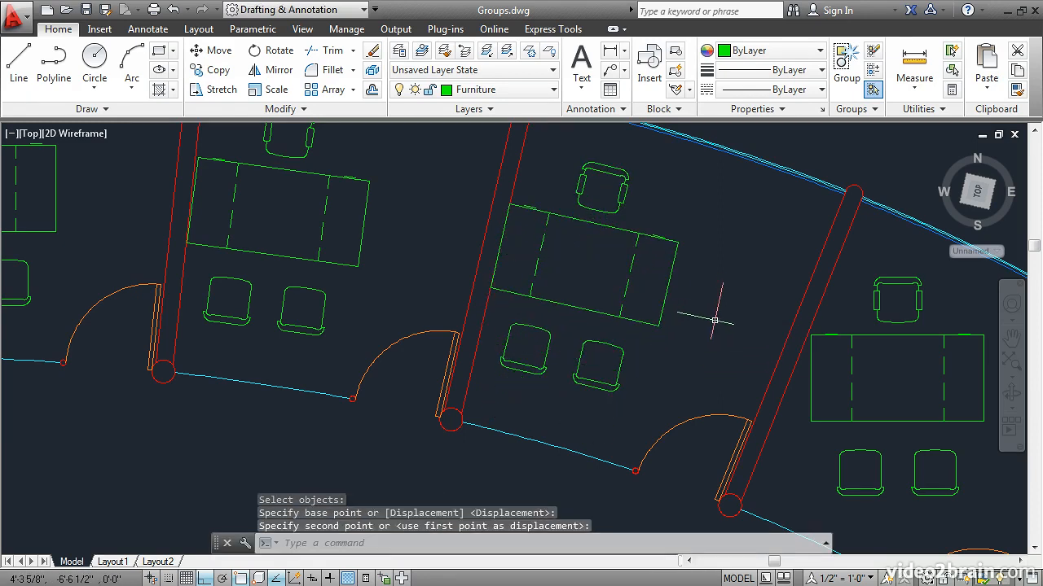
# Move the third office's furniture group 1 inch perpendicularly away from its slanted wall
pyautogui.press('Return')
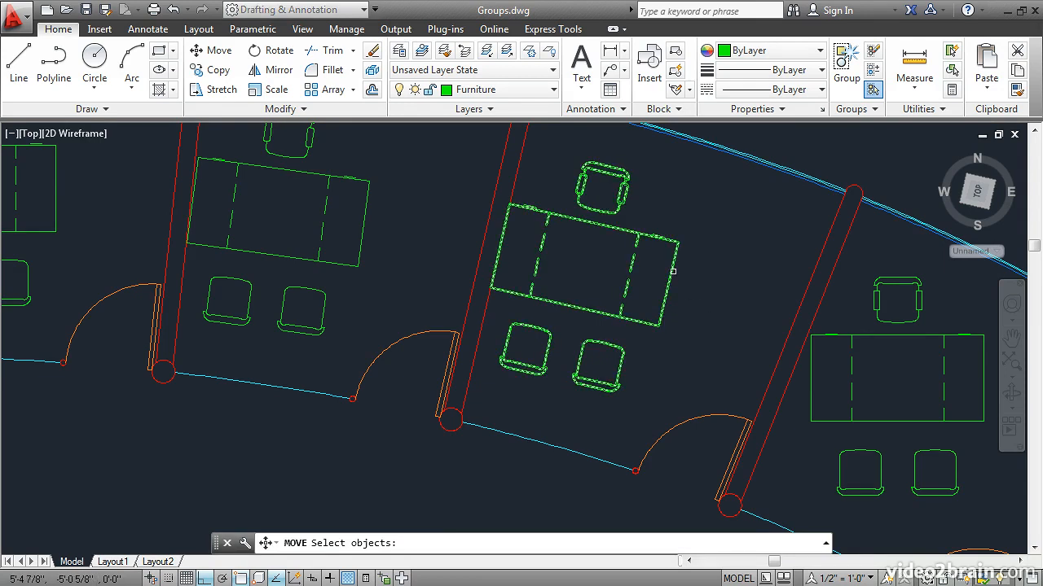
pyautogui.click(676, 281)
pyautogui.press('Return')
pyautogui.click(688, 280)
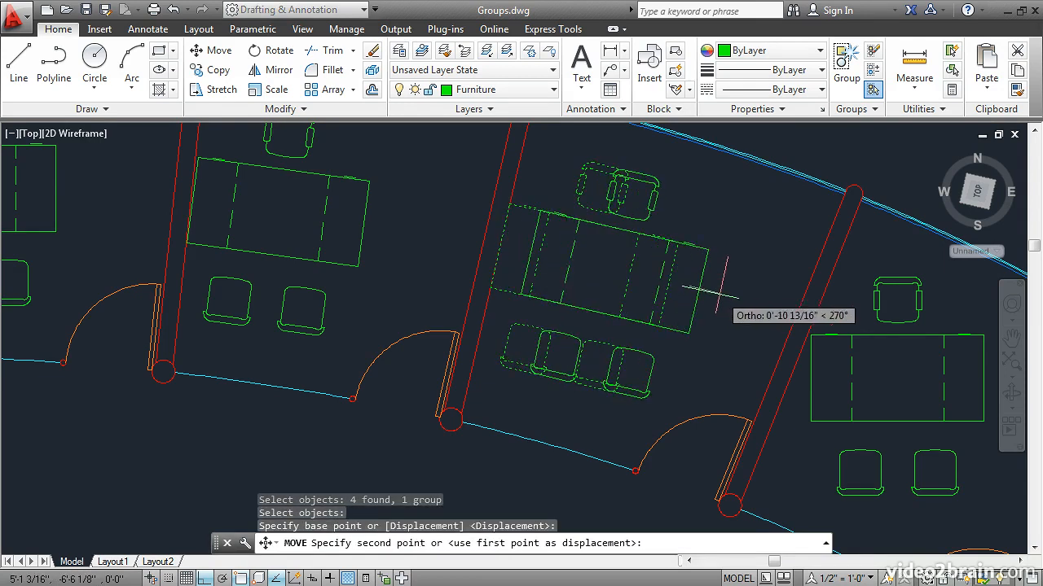
pyautogui.write('1')
pyautogui.press('Return')
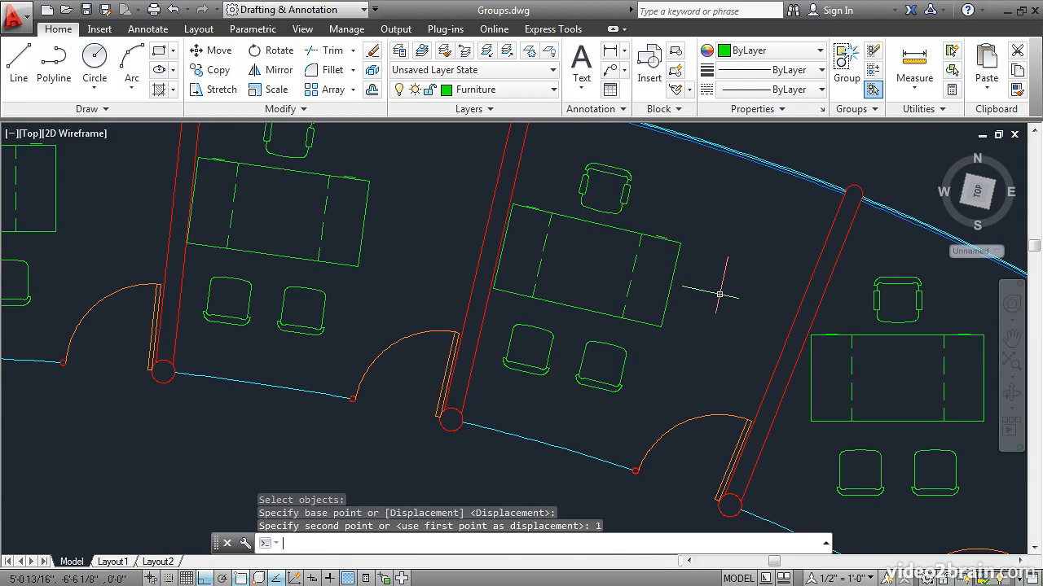
# Restore the World UCS
pyautogui.write('ucs')
pyautogui.press('Return')
pyautogui.press('Return')
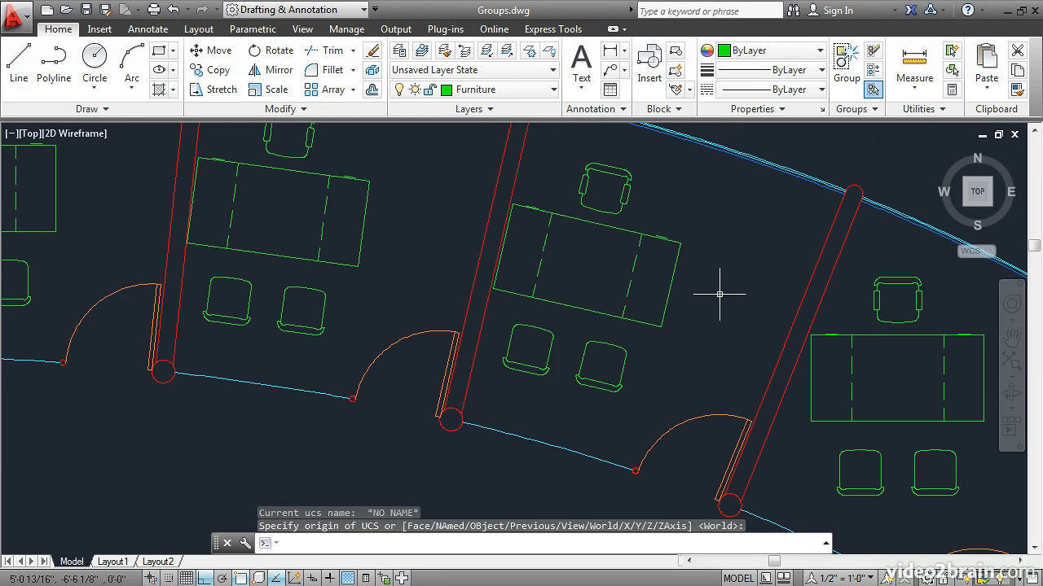
# Rotate the fourth office's furniture group clockwise about its center grip to follow the slanted wall, with Ortho turned off
pyautogui.scroll(-3, 736, 342)
pyautogui.scroll(3, 594, 282)
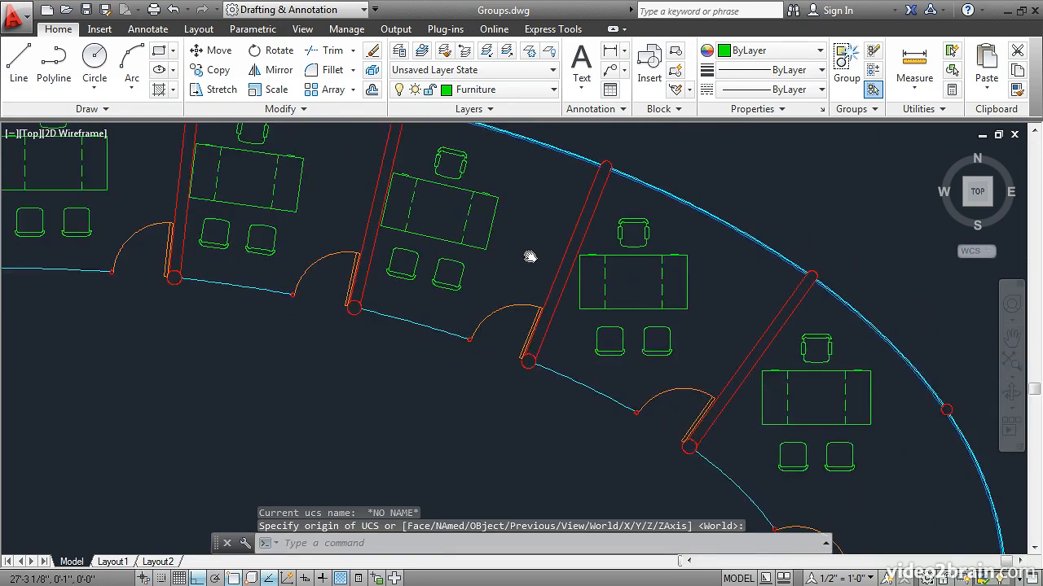
pyautogui.scroll(2, 527, 250)
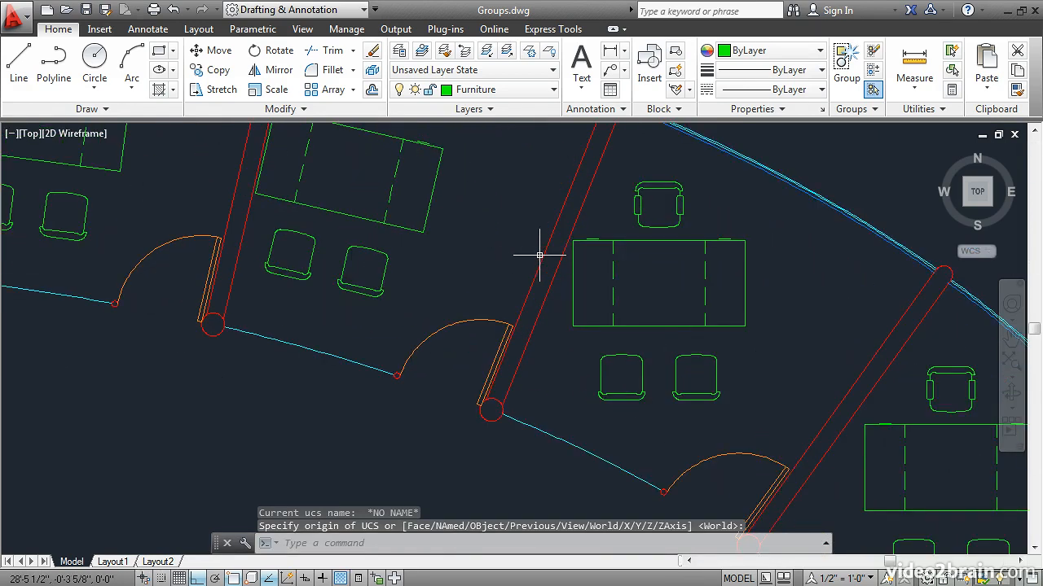
pyautogui.click(625, 240)
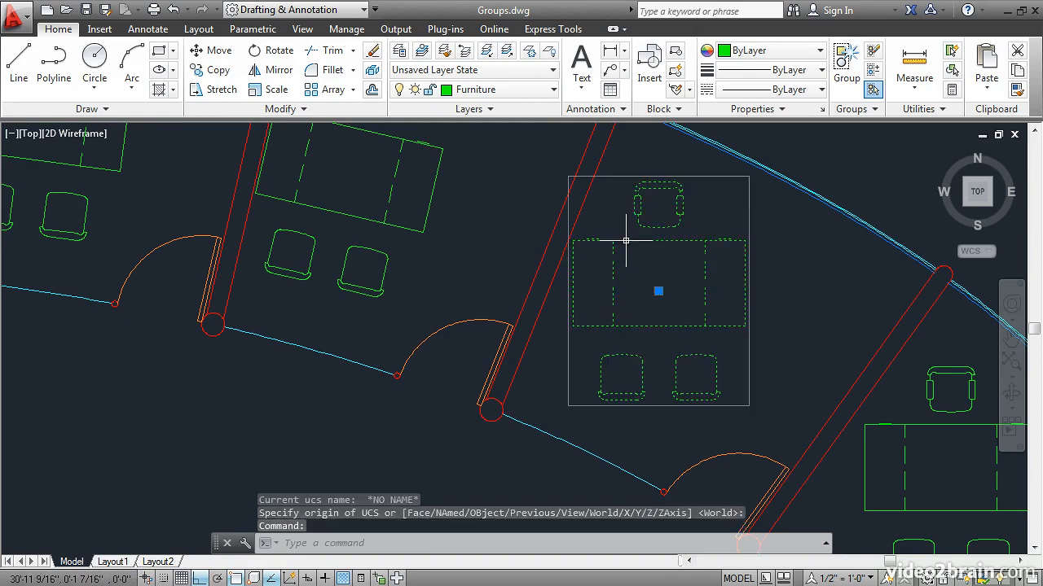
pyautogui.click(658, 290)
pyautogui.press('space')
pyautogui.press('space')
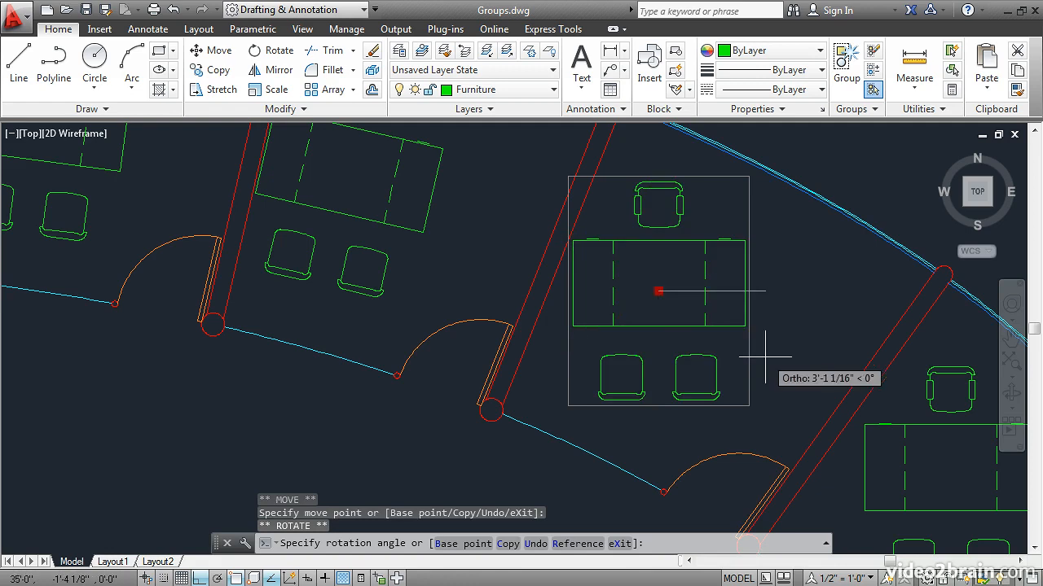
pyautogui.click(200, 579)
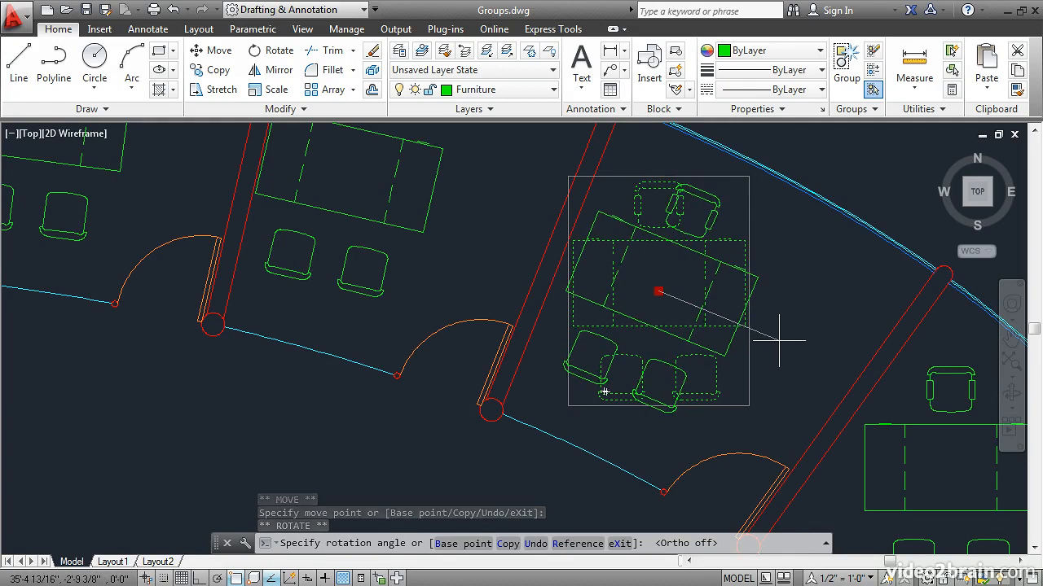
pyautogui.click(781, 339)
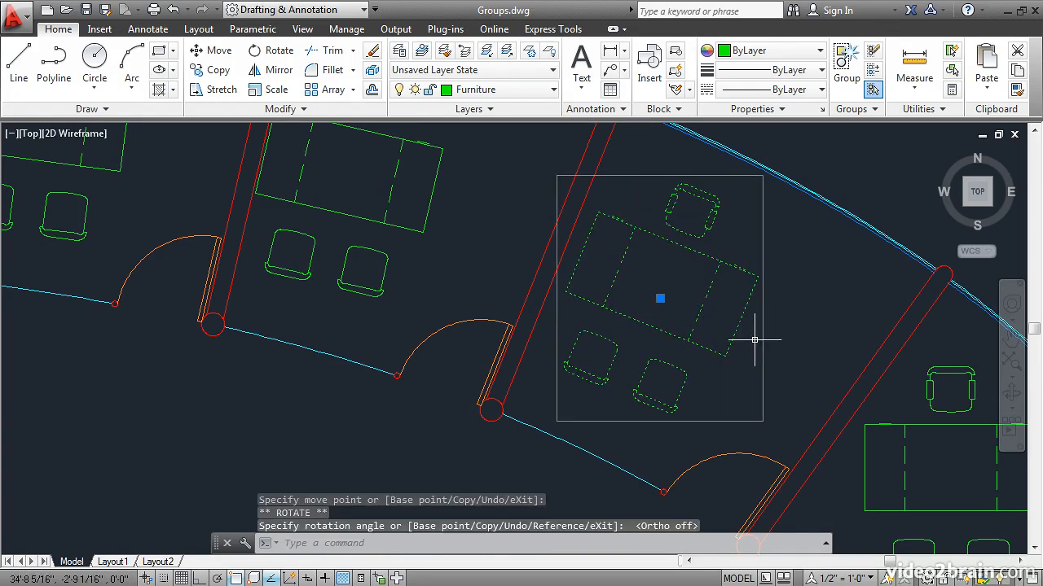
# Move the fourth office's furniture group by its center grip so the desk sits against the wall, and ungroup it
pyautogui.click(659, 298)
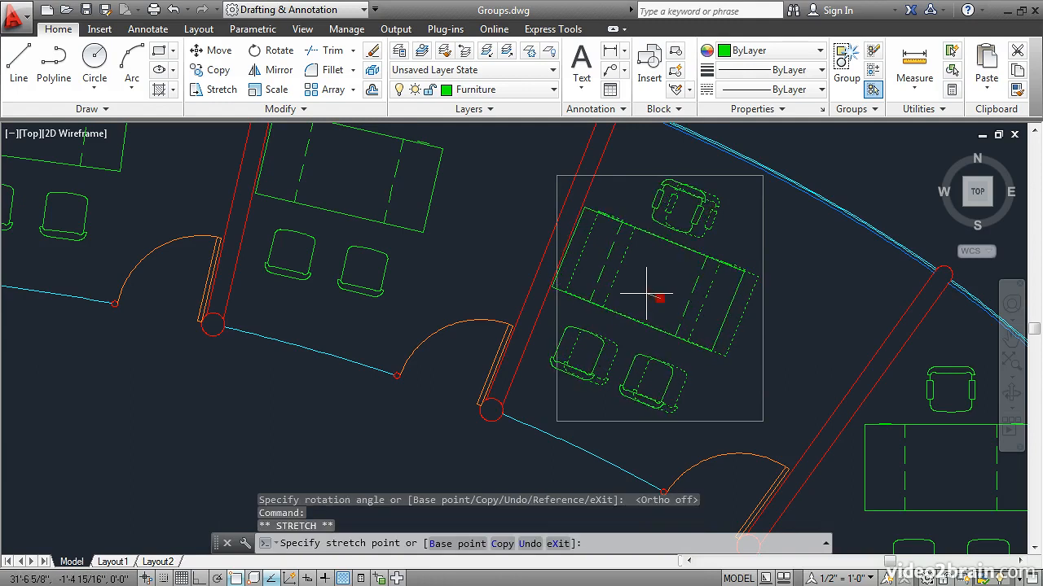
pyautogui.click(646, 293)
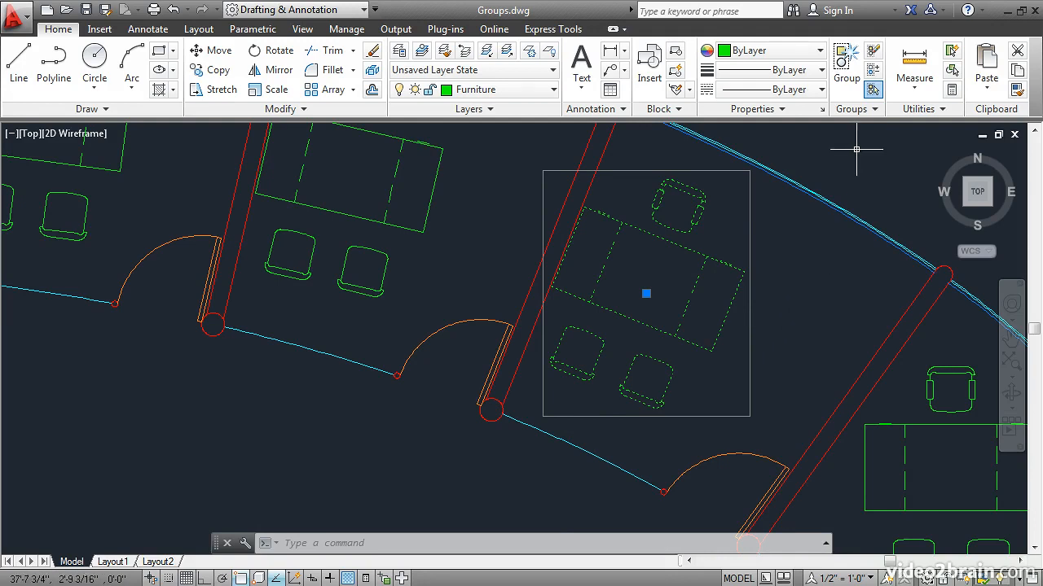
pyautogui.click(874, 56)
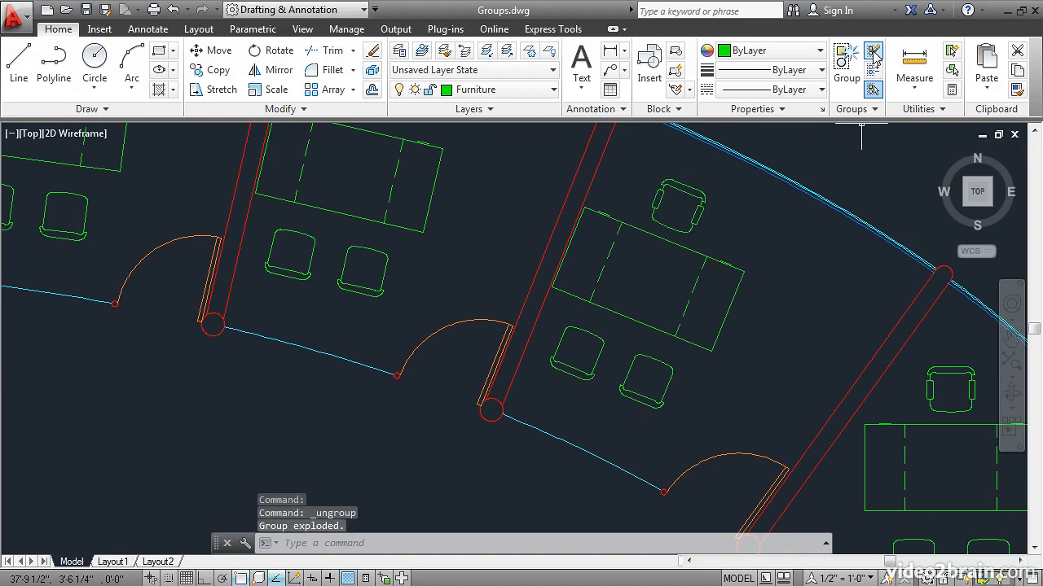
# Move the fourth office's two guest chairs slightly away from the desk
pyautogui.moveTo(733, 263)
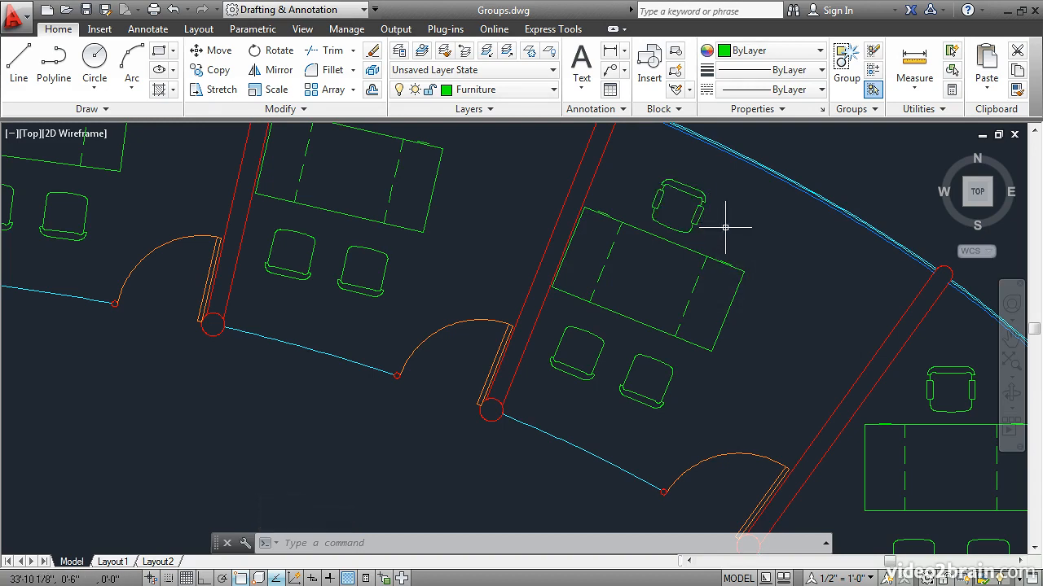
pyautogui.click(213, 50)
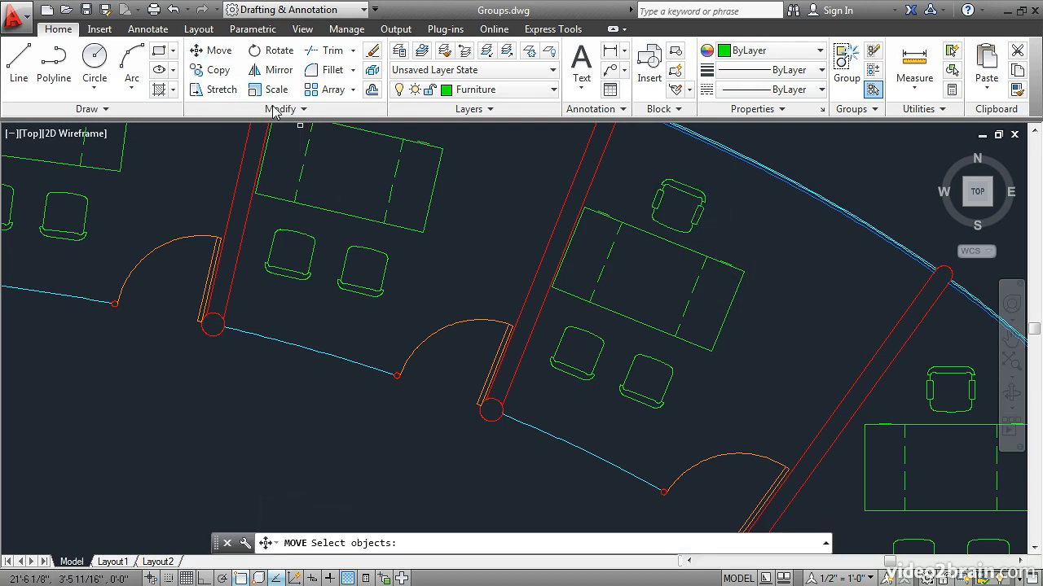
pyautogui.click(560, 347)
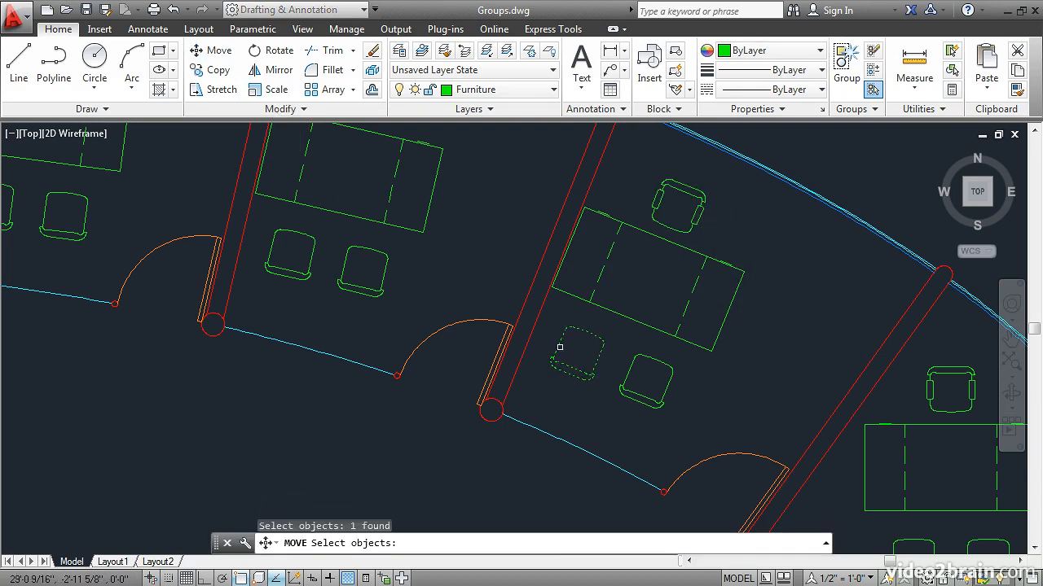
pyautogui.click(645, 372)
pyautogui.press('Return')
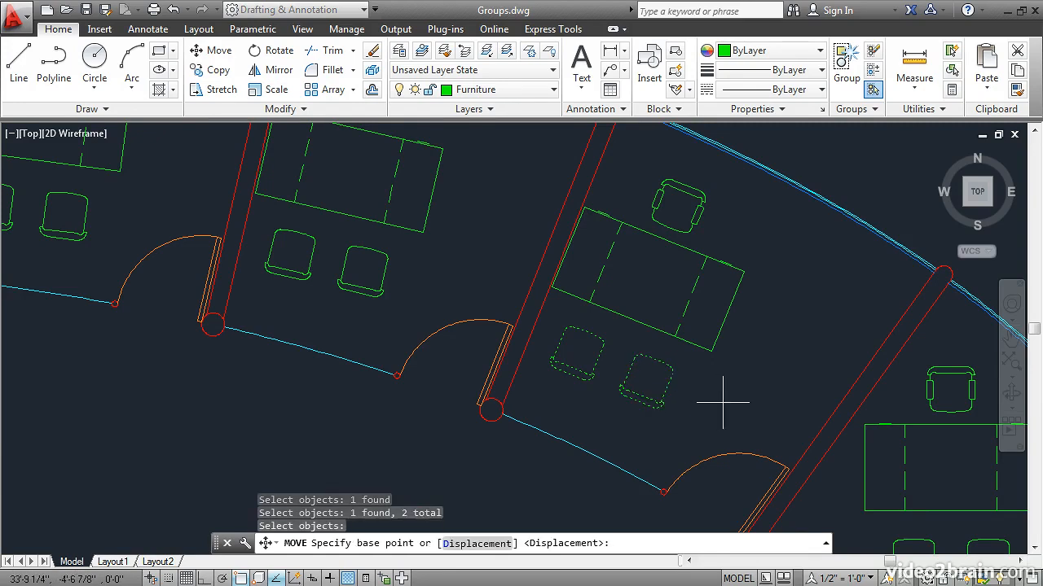
pyautogui.click(723, 402)
pyautogui.click(715, 421)
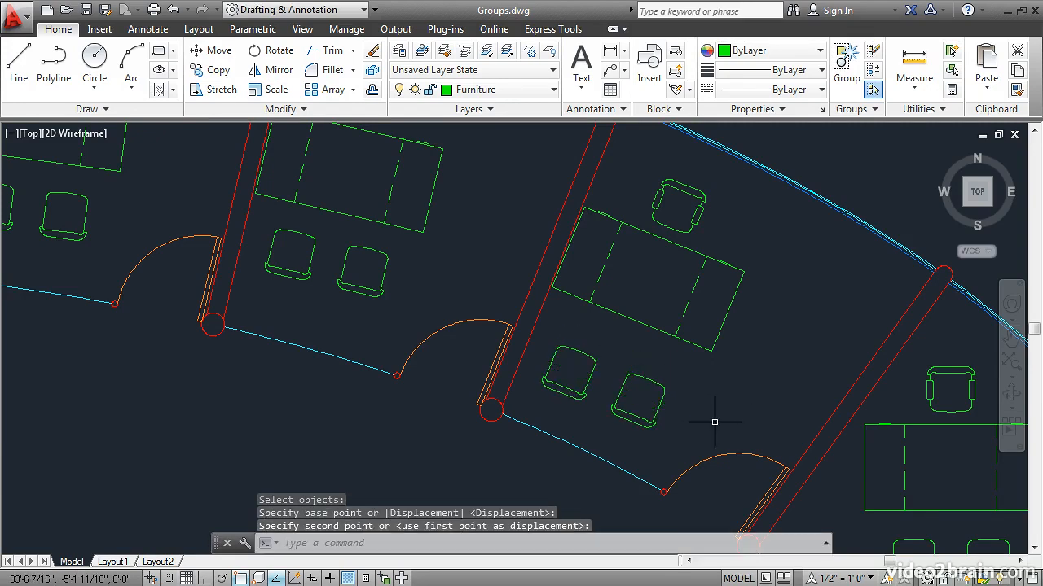
pyautogui.scroll(-3, 788, 427)
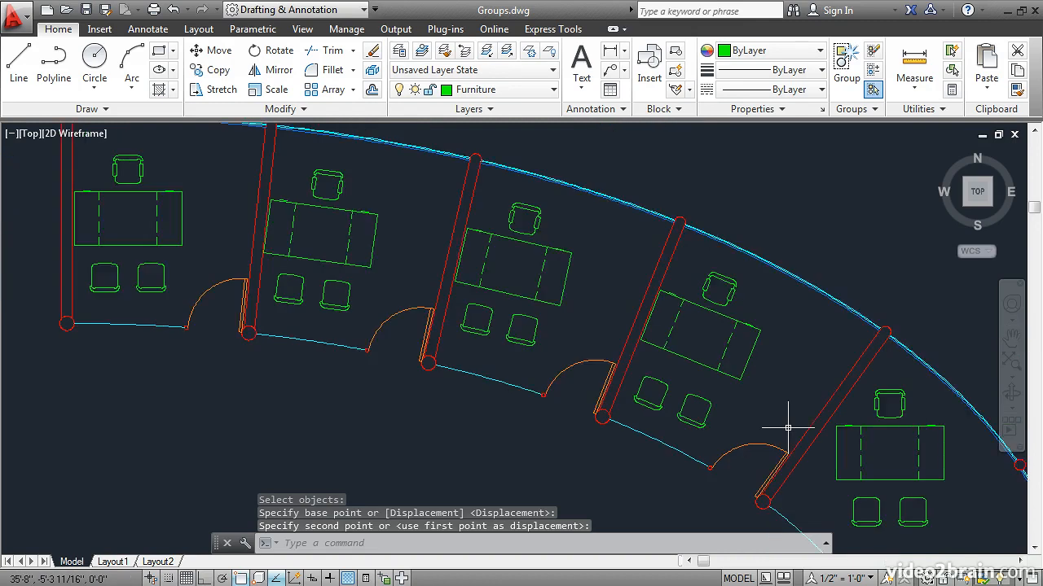
pyautogui.scroll(2, 523, 284)
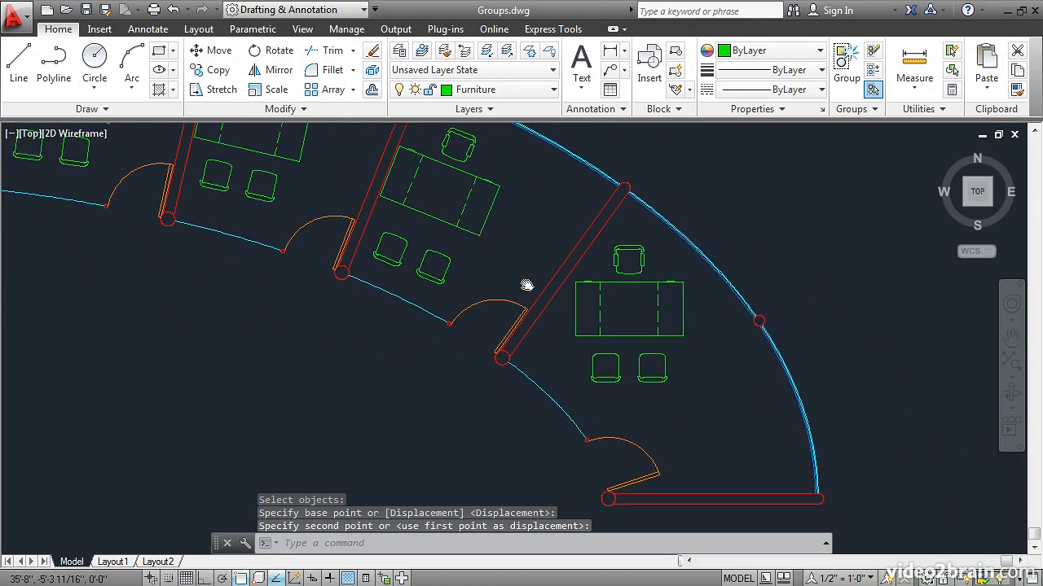
# Rotate the last office's furniture group counterclockwise about its center grip so the desk runs parallel to the slanted wall
pyautogui.click(628, 337)
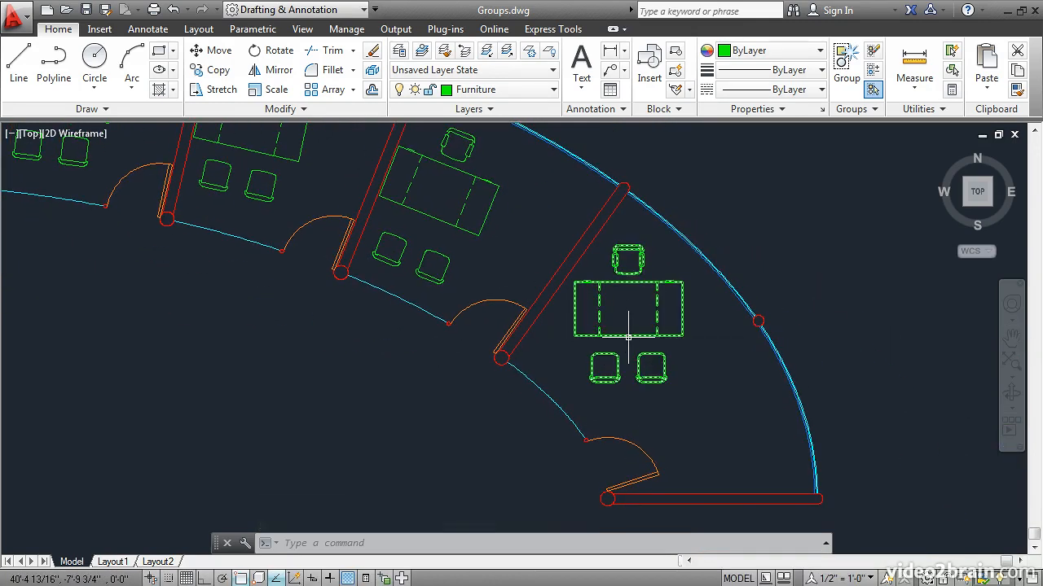
pyautogui.click(641, 341)
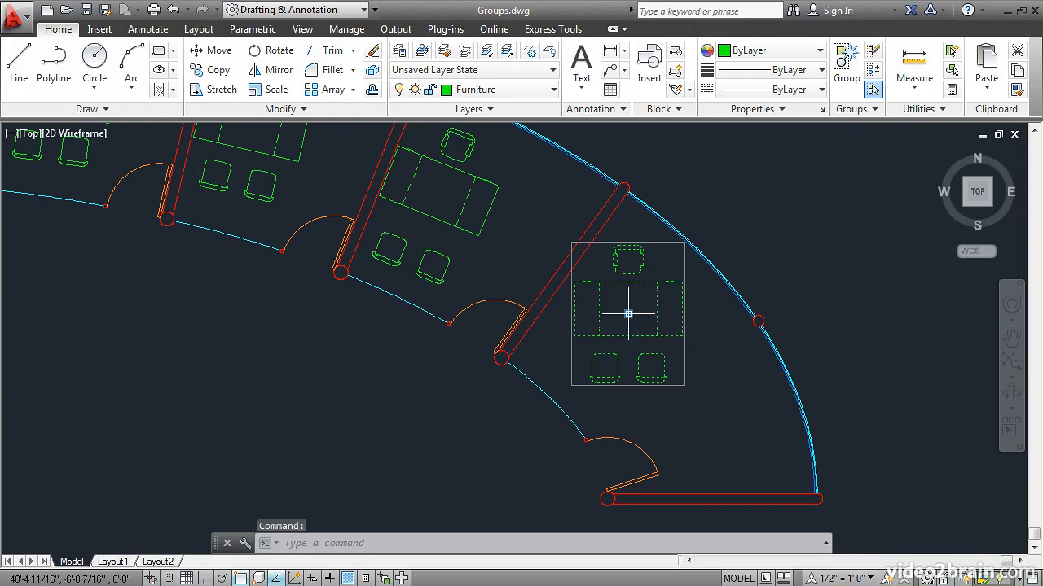
pyautogui.click(628, 313)
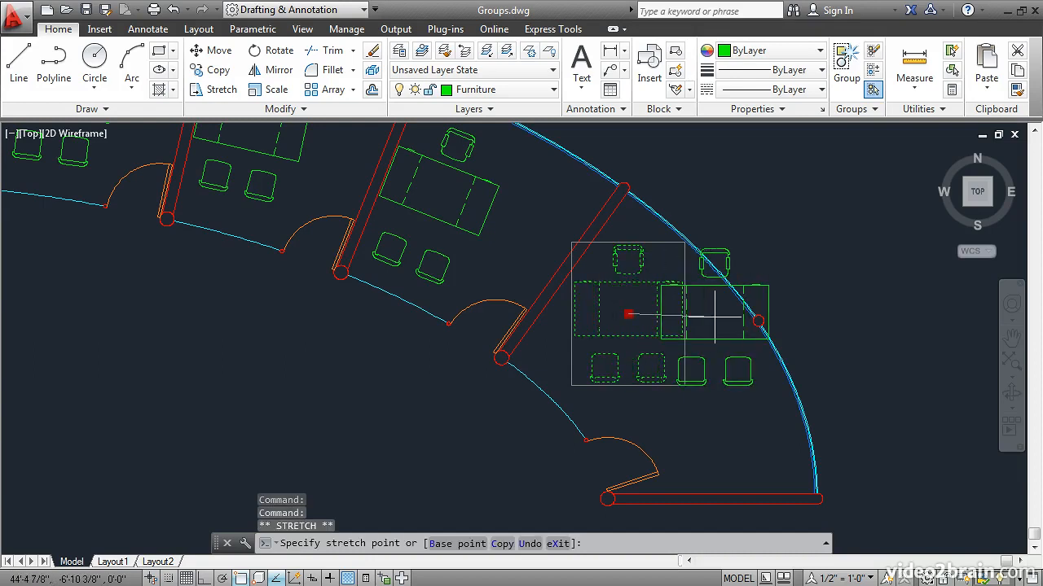
pyautogui.press('space')
pyautogui.press('space')
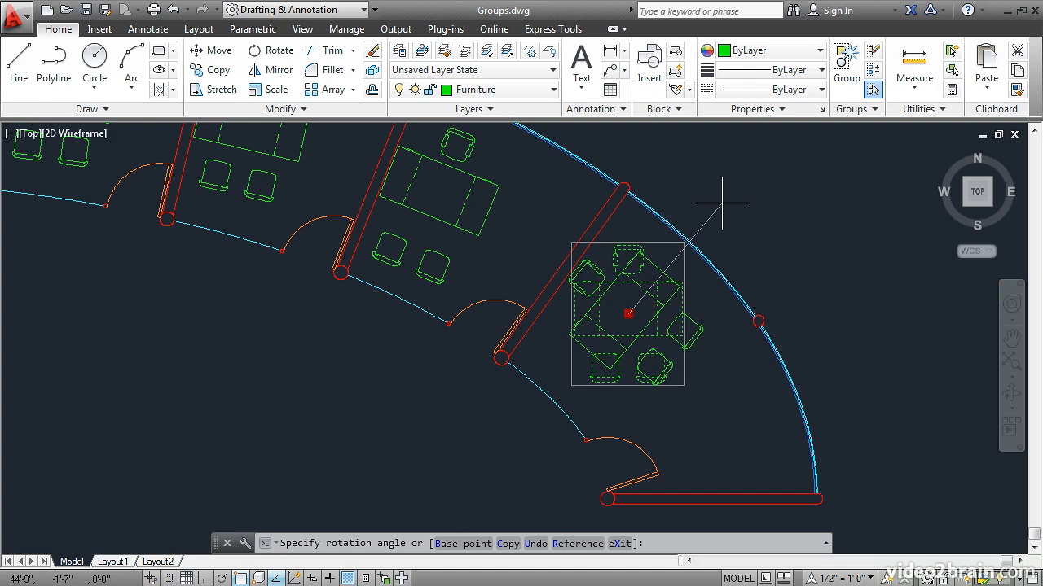
pyautogui.click(725, 203)
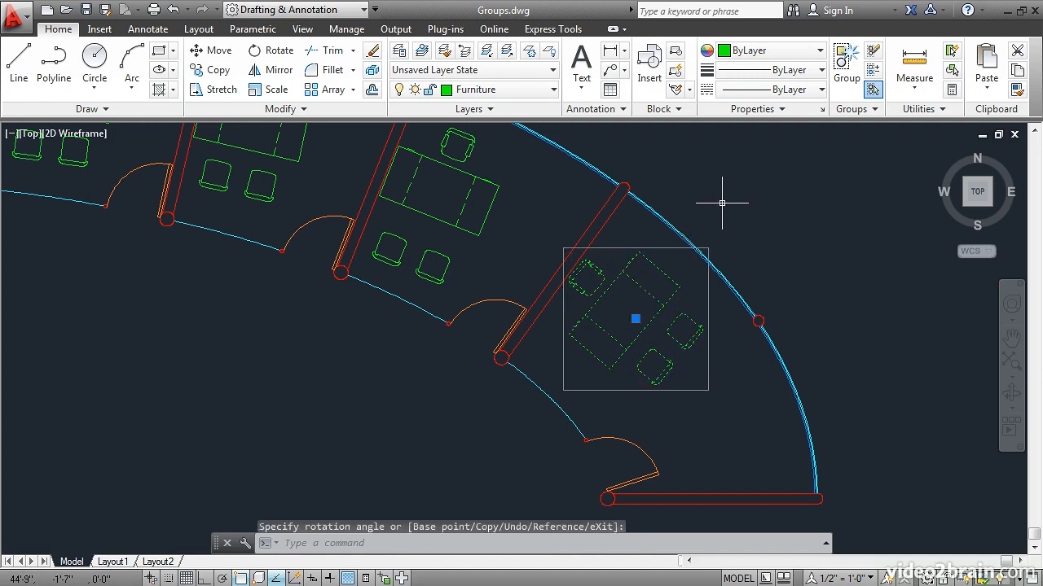
# Move the last office's furniture group by its center grip slightly away from the slanted wall, toward the room's middle
pyautogui.click(635, 319)
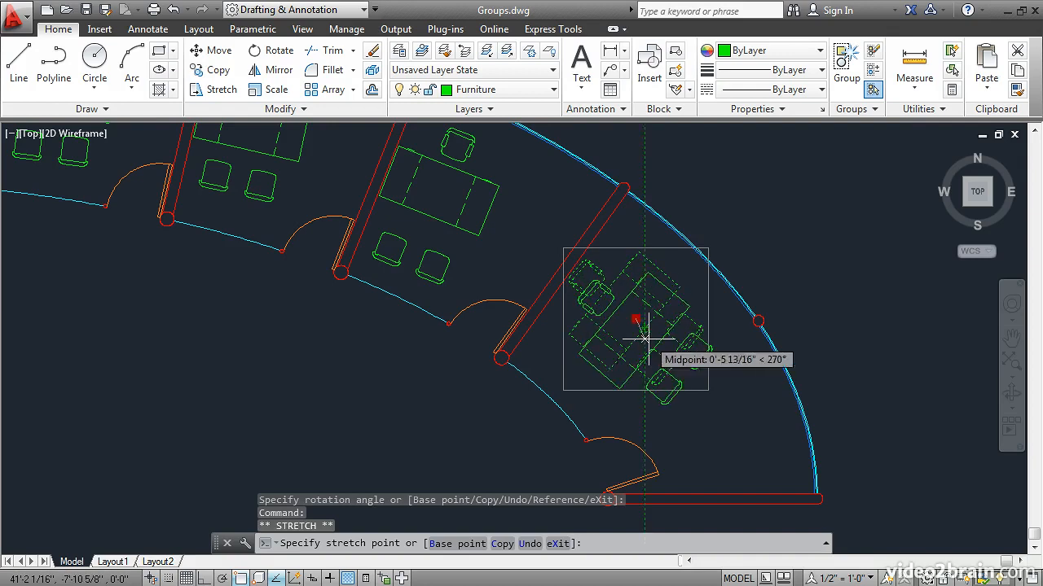
pyautogui.click(644, 339)
pyautogui.scroll(3, 699, 374)
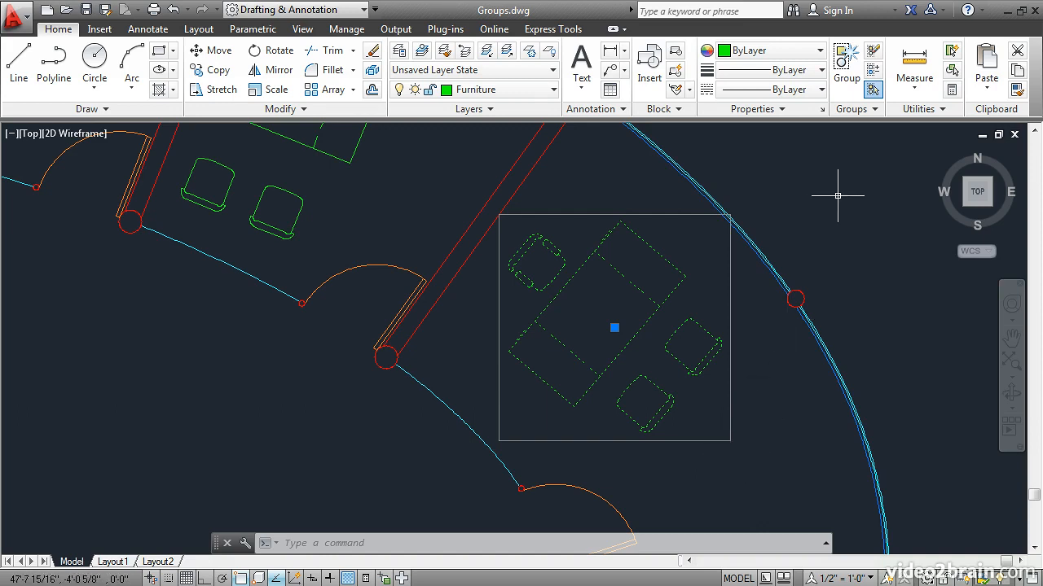
# Turn group selection off and deselect the furniture so pieces of every group can be picked individually
pyautogui.click(872, 90)
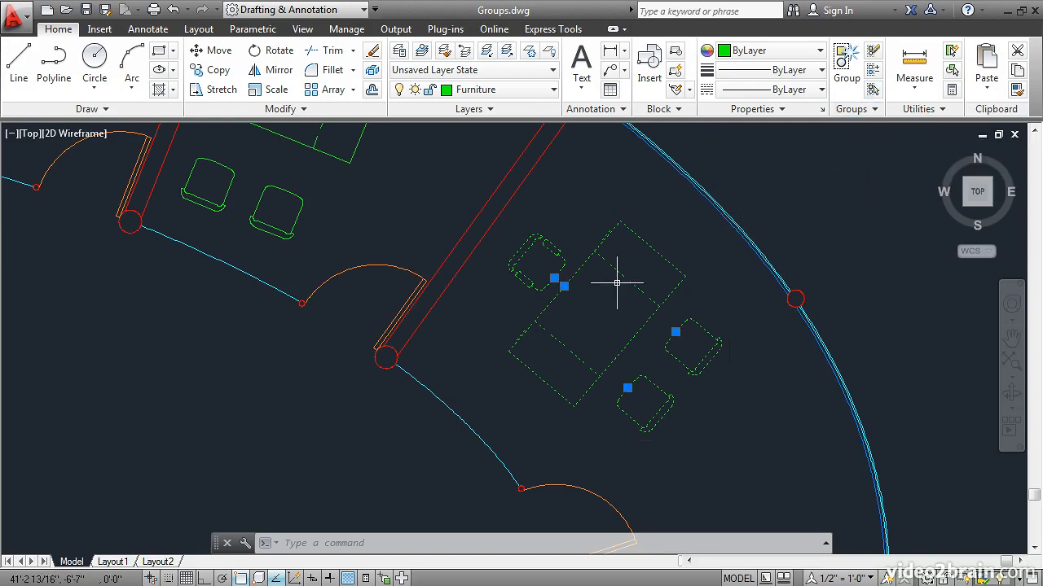
pyautogui.press('Escape')
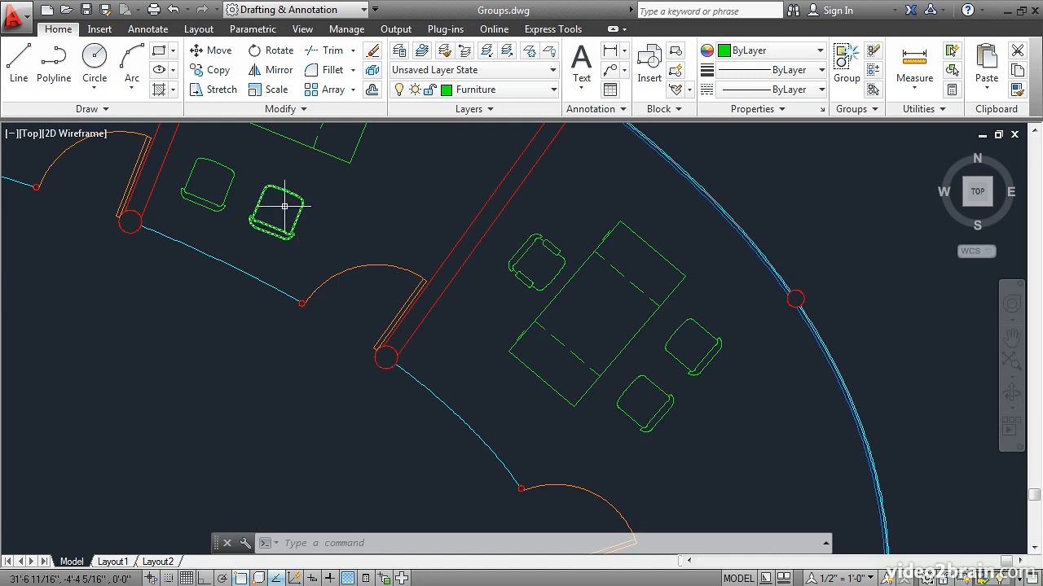
pyautogui.moveTo(233, 181)
pyautogui.mouseDown(button='middle')
pyautogui.moveTo(274, 171)
pyautogui.moveTo(496, 375)
pyautogui.moveTo(374, 297)
pyautogui.mouseUp(button='middle')
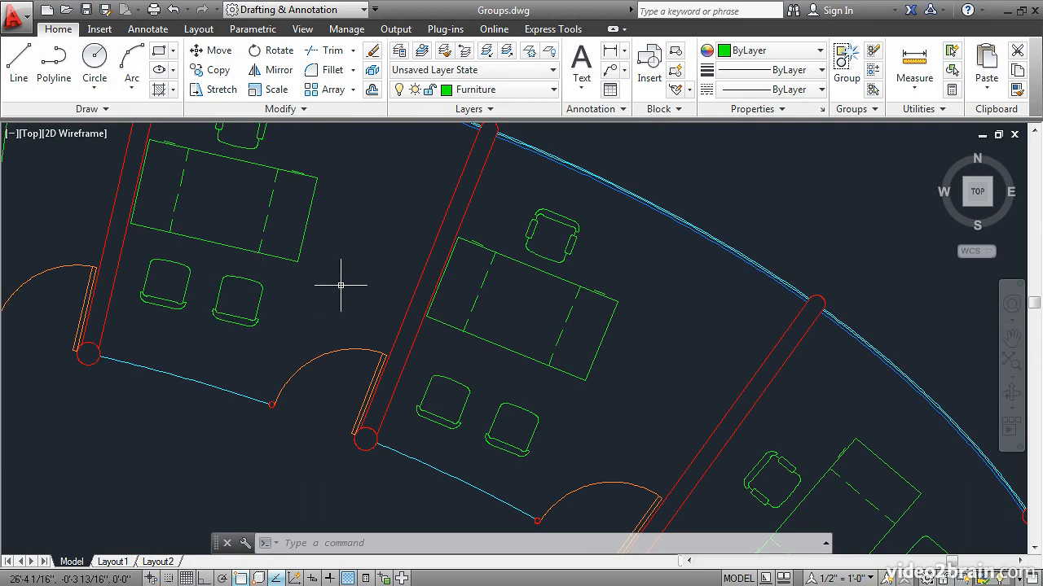
pyautogui.moveTo(734, 456)
pyautogui.mouseDown(button='middle')
pyautogui.moveTo(635, 321)
pyautogui.moveTo(547, 247)
pyautogui.mouseUp(button='middle')
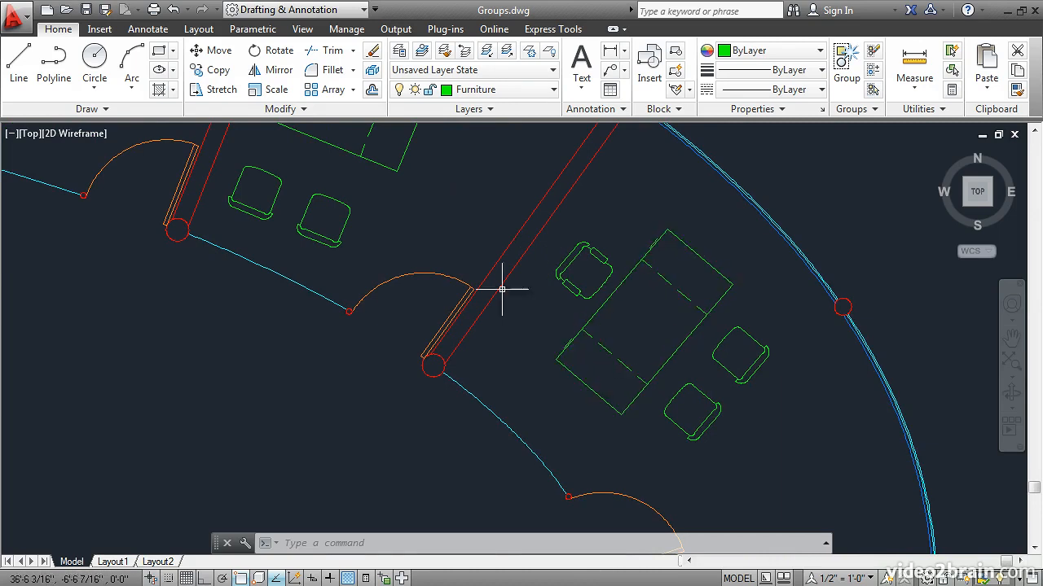
# Copy the last office's lower guest chair once, placing the copy in line with the other two guest chairs
pyautogui.click(219, 71)
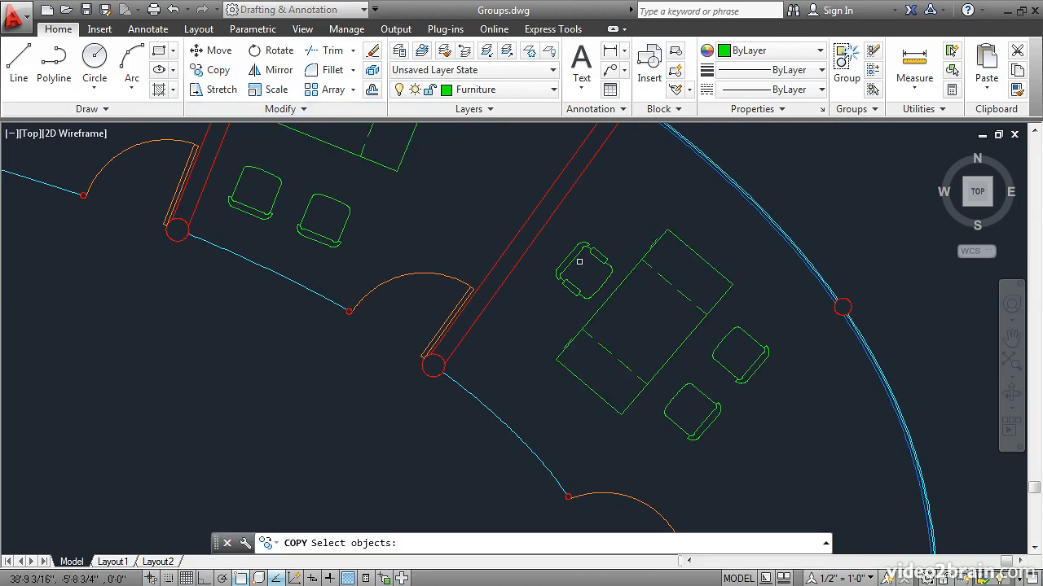
pyautogui.click(696, 391)
pyautogui.press('Return')
pyautogui.click(811, 410)
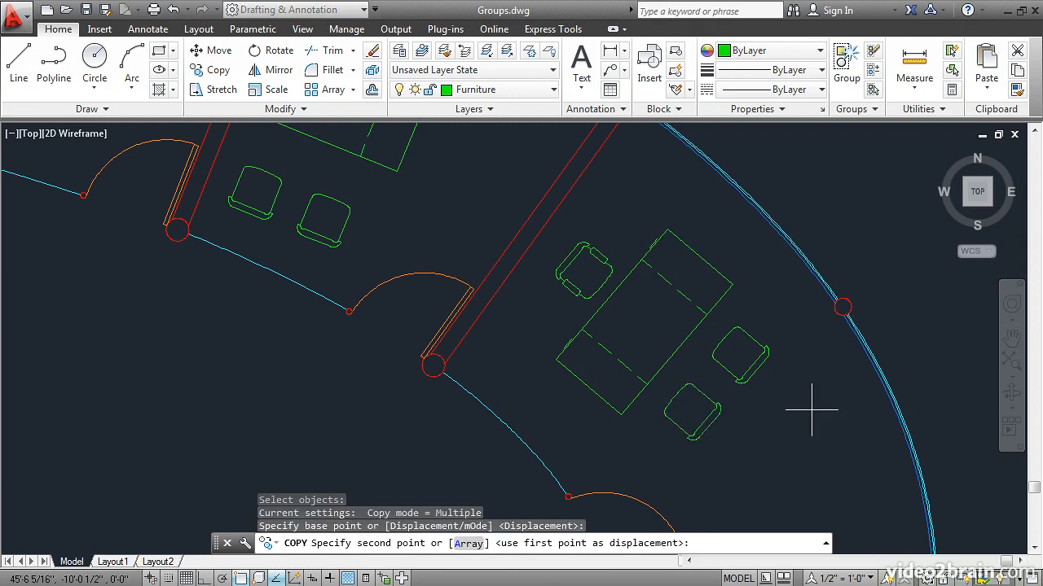
pyautogui.click(766, 463)
pyautogui.press('Return')
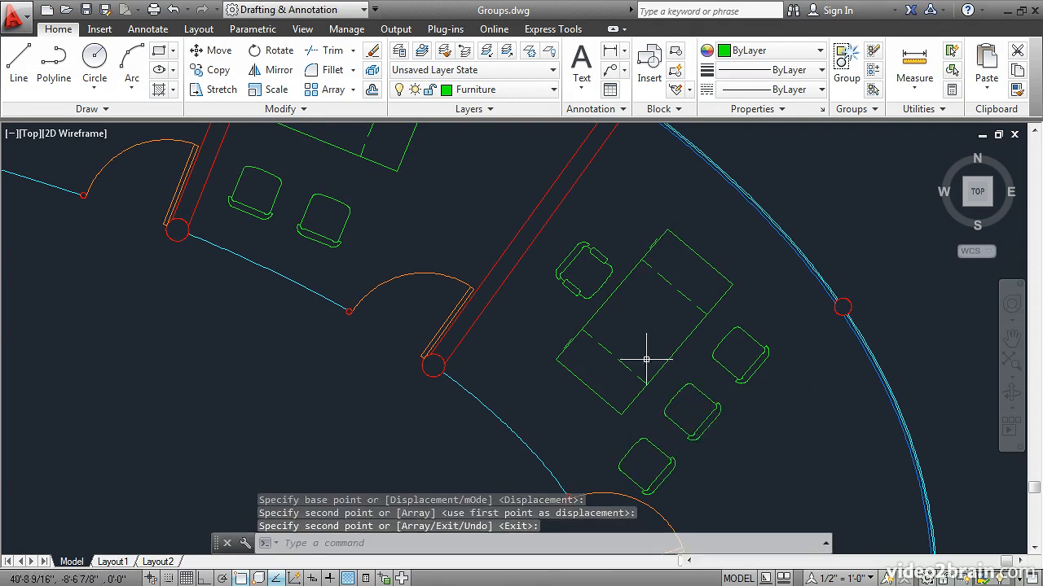
# Move the last office's three guest chairs together slightly farther from the desk, toward the curved outer wall
pyautogui.click(214, 50)
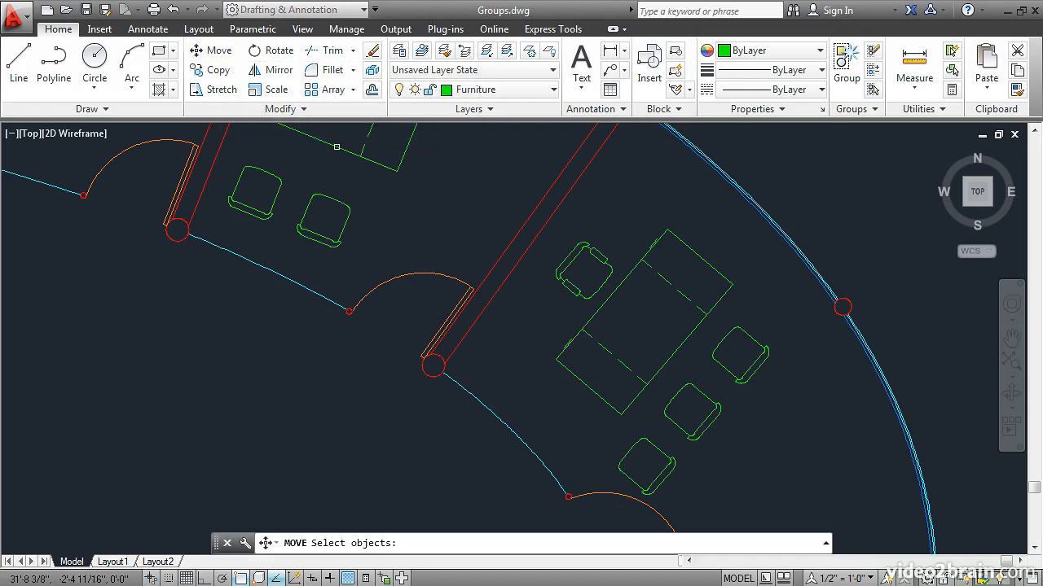
pyautogui.click(662, 455)
pyautogui.click(684, 432)
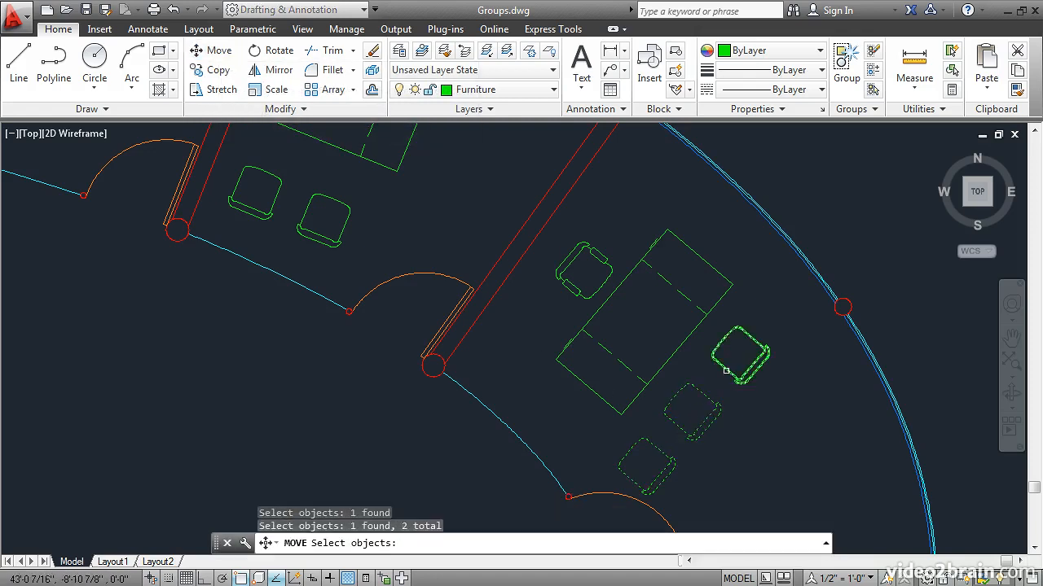
pyautogui.click(726, 373)
pyautogui.press('Return')
pyautogui.click(744, 459)
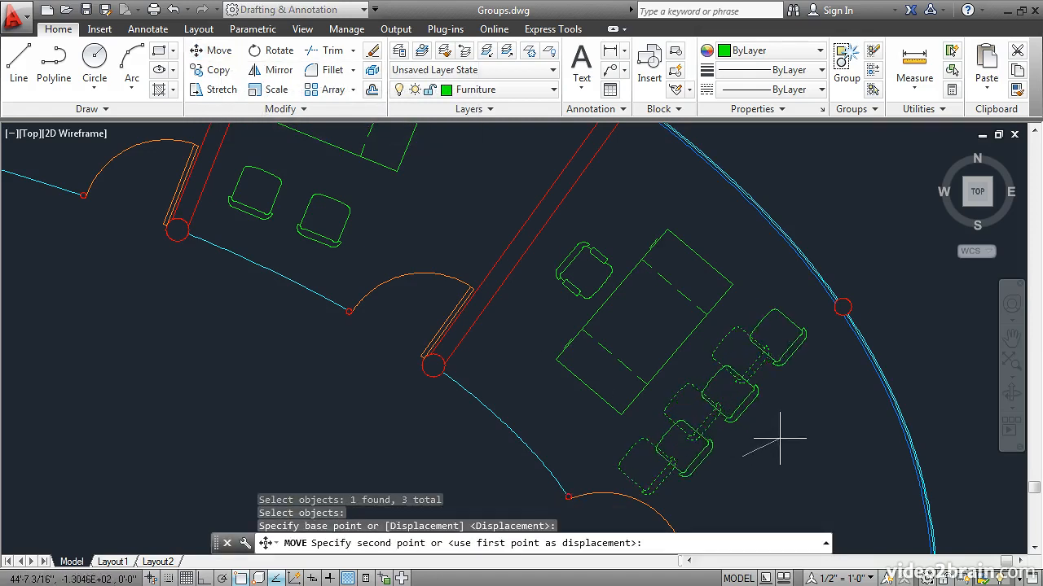
pyautogui.click(783, 441)
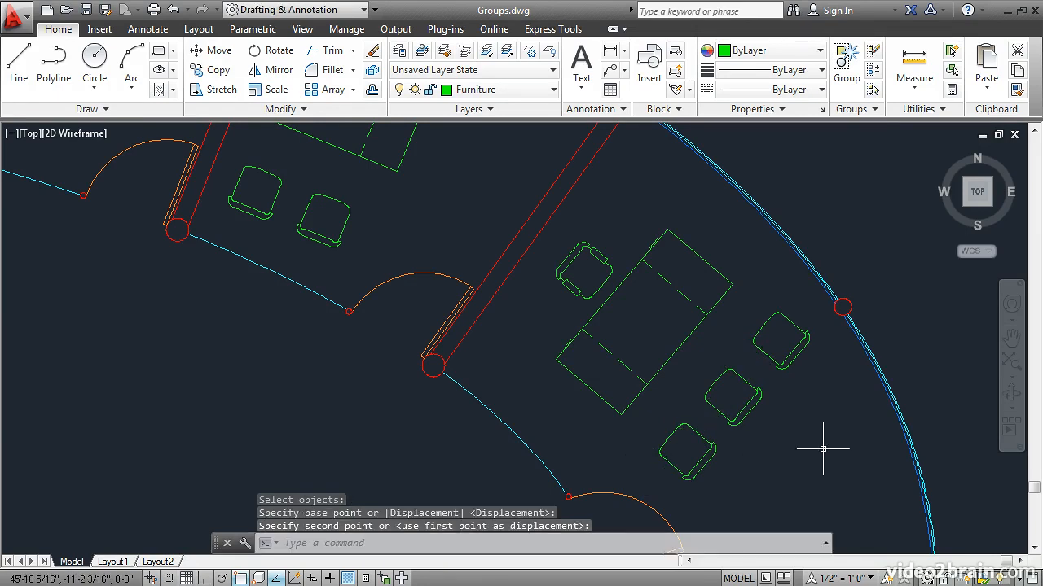
# Turn group selection back on and check the furniture groups across the offices
pyautogui.click(872, 89)
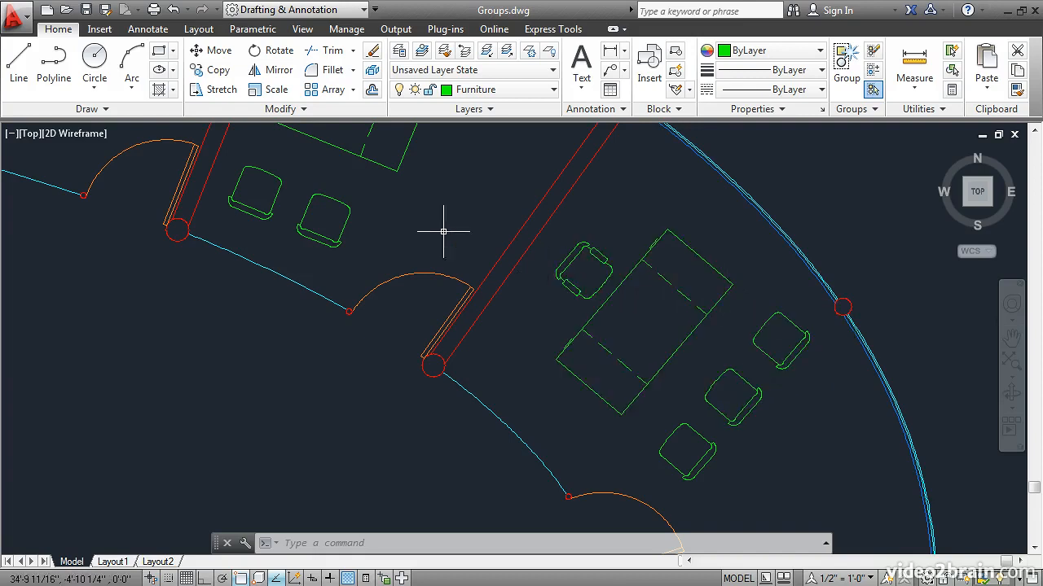
pyautogui.scroll(-2, 379, 193)
pyautogui.moveTo(379, 193)
pyautogui.mouseDown(button='middle')
pyautogui.moveTo(602, 367)
pyautogui.moveTo(593, 368)
pyautogui.mouseUp(button='middle')
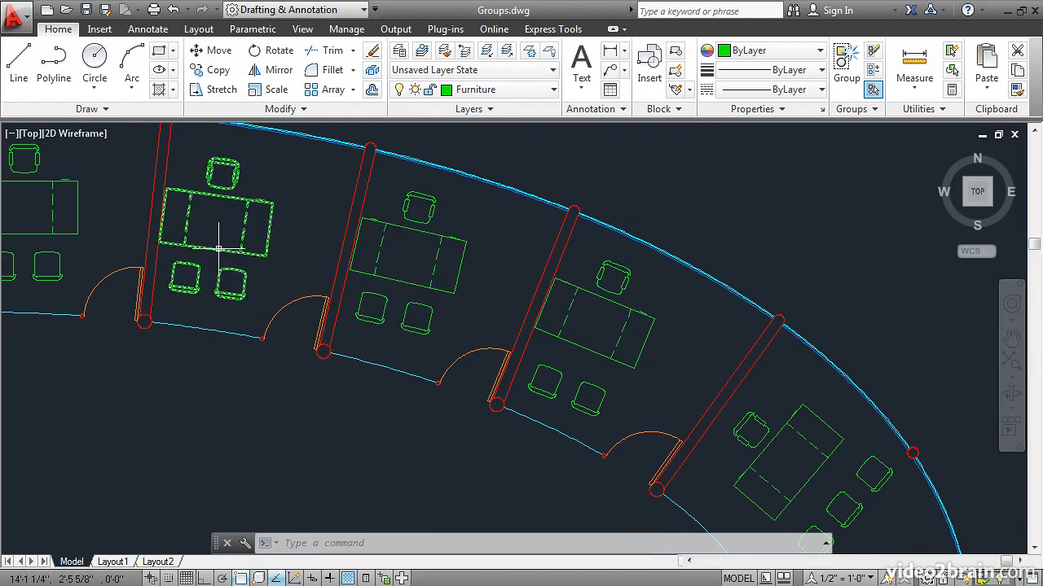
pyautogui.moveTo(754, 493); pyautogui.dragTo(535, 314, button='middle')
pyautogui.moveTo(607, 341)
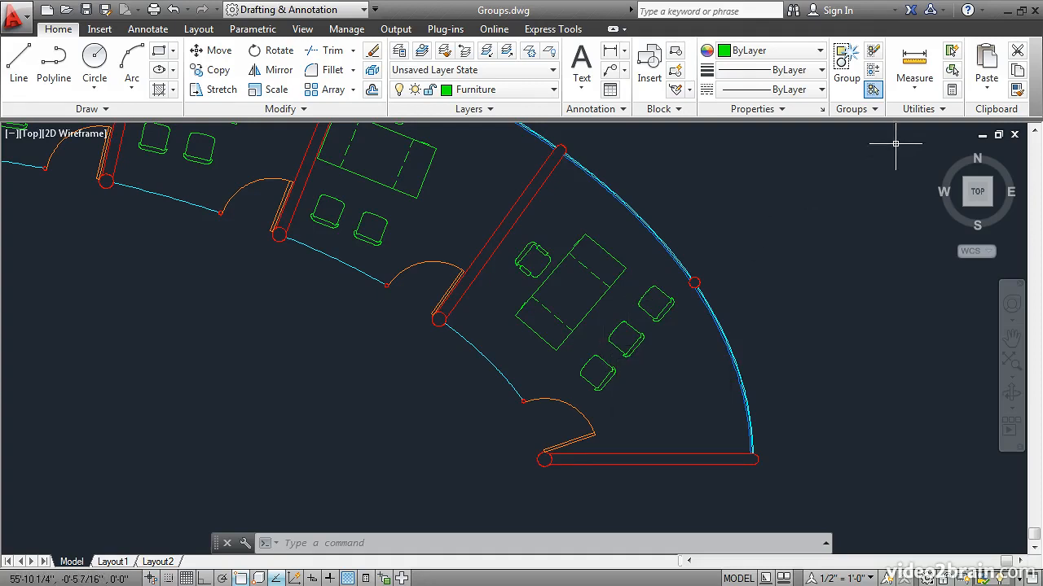
# Add the third guest chair to the last office's furniture group with Group Edit's Add objects option
pyautogui.click(874, 71)
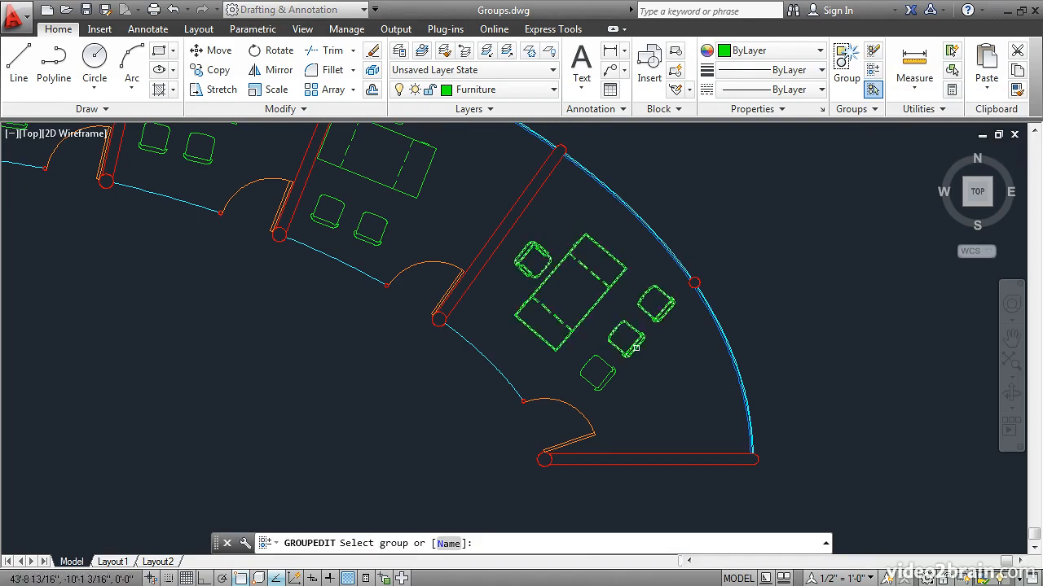
pyautogui.click(636, 345)
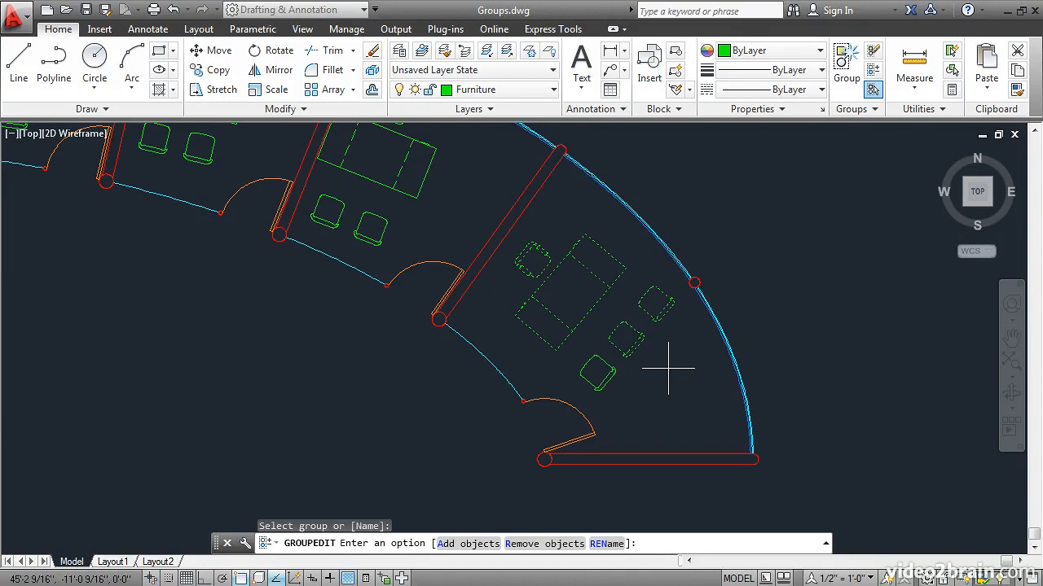
pyautogui.click(463, 544)
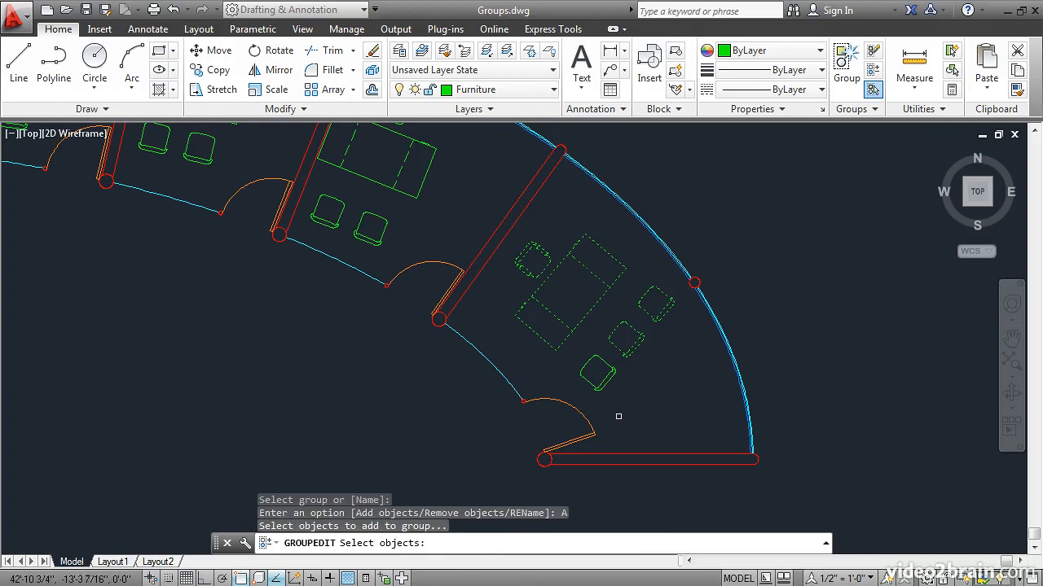
pyautogui.click(607, 376)
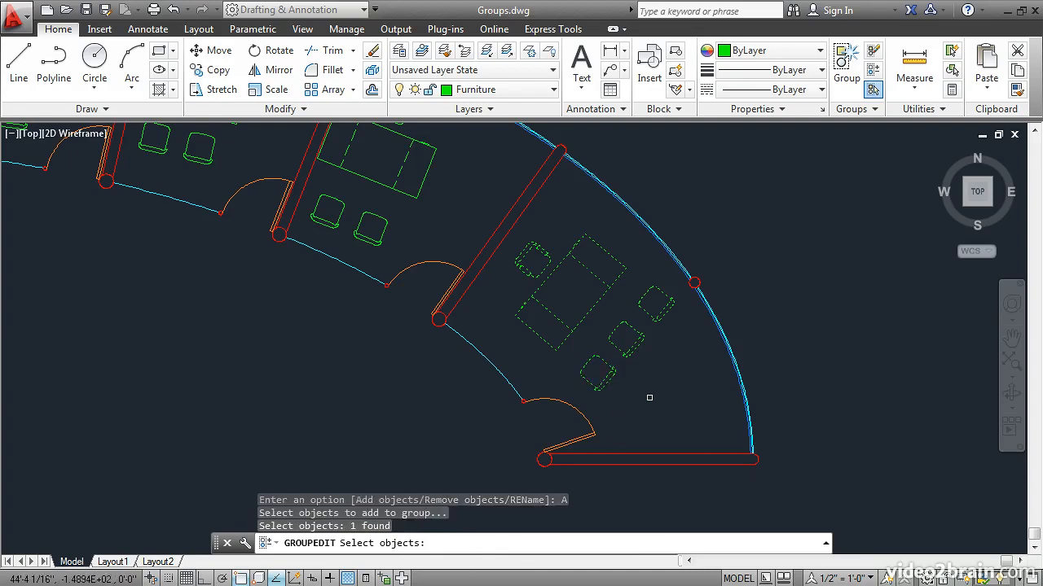
pyautogui.press('Return')
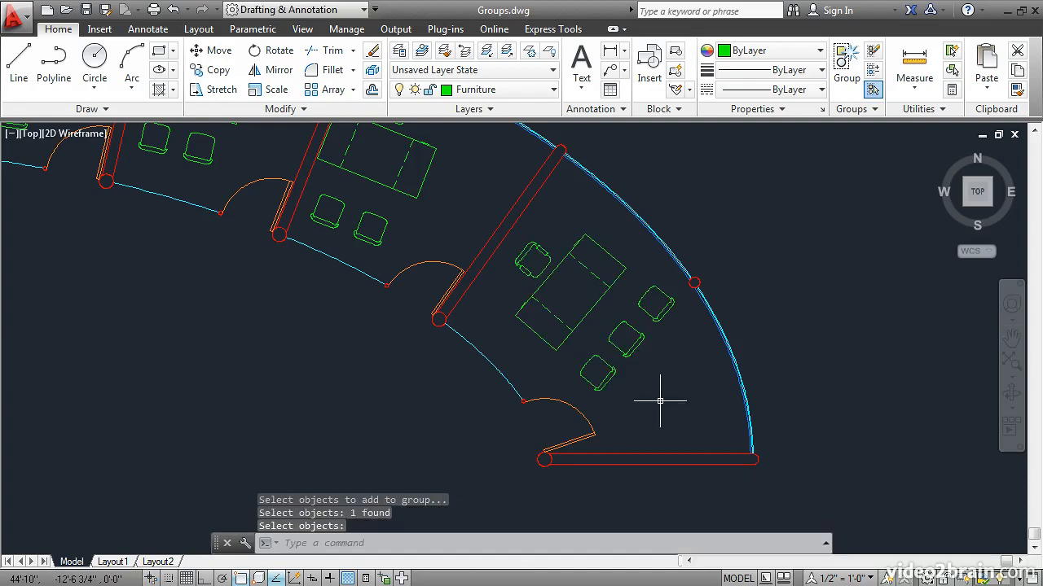